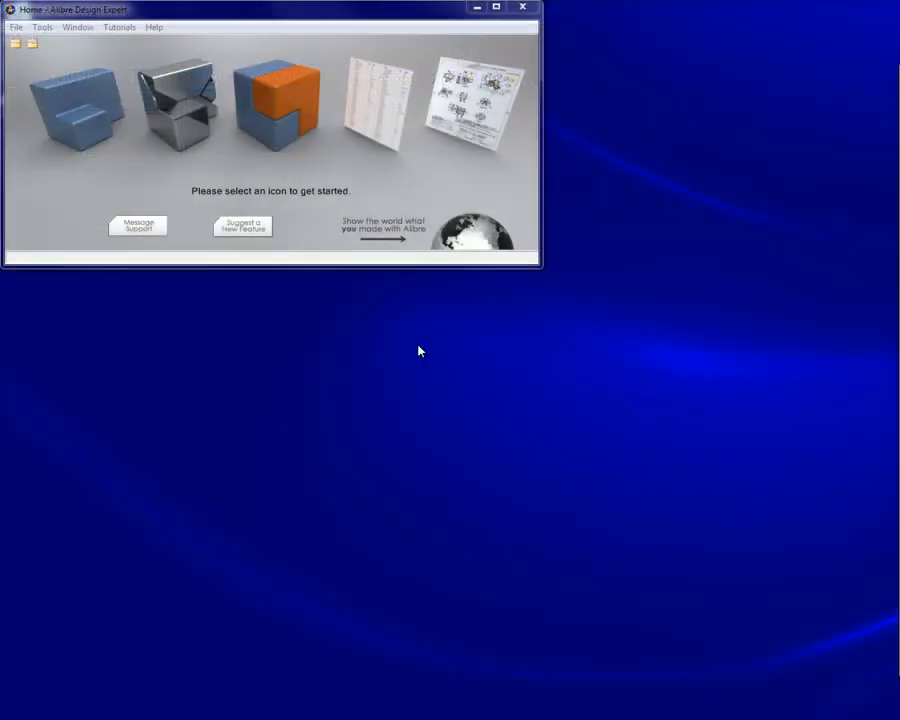
# - Create a new assembly, insert one copy of the Block part, and orient it to the isometric view
pyautogui.click(278, 108)
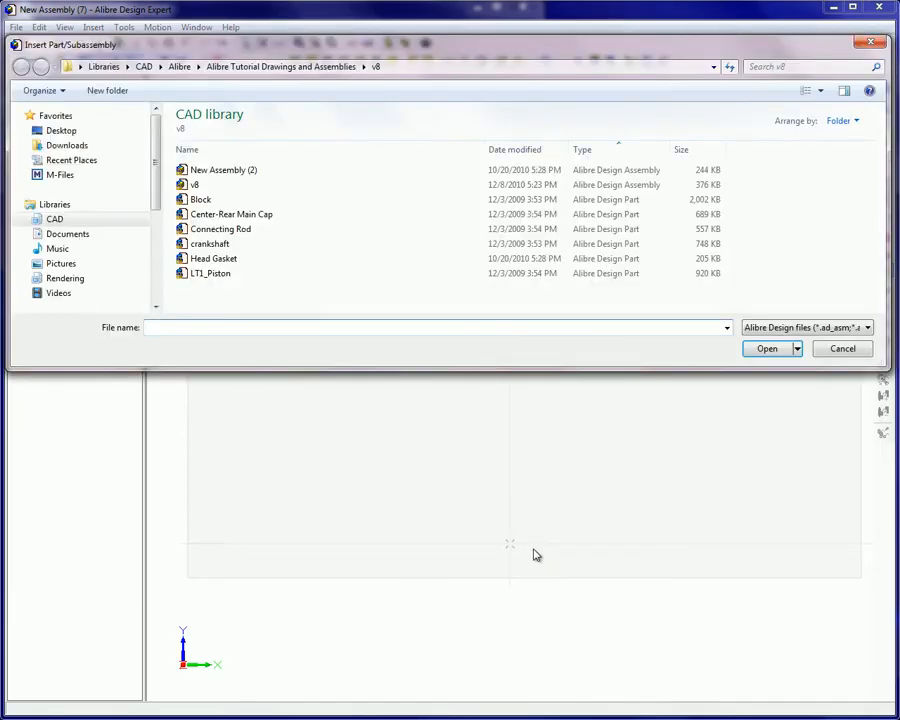
pyautogui.click(202, 200)
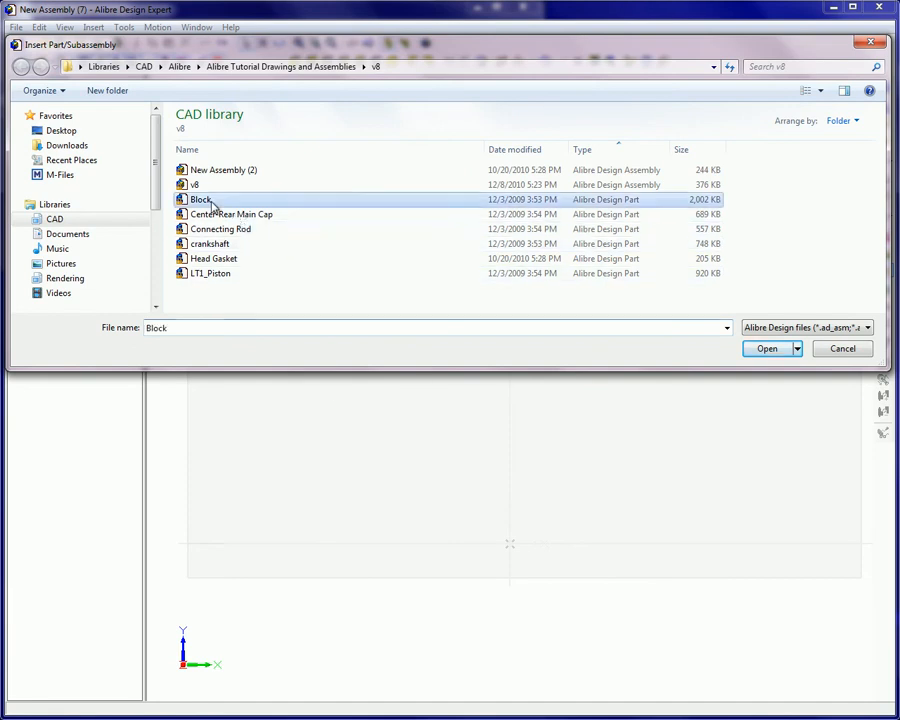
pyautogui.click(765, 349)
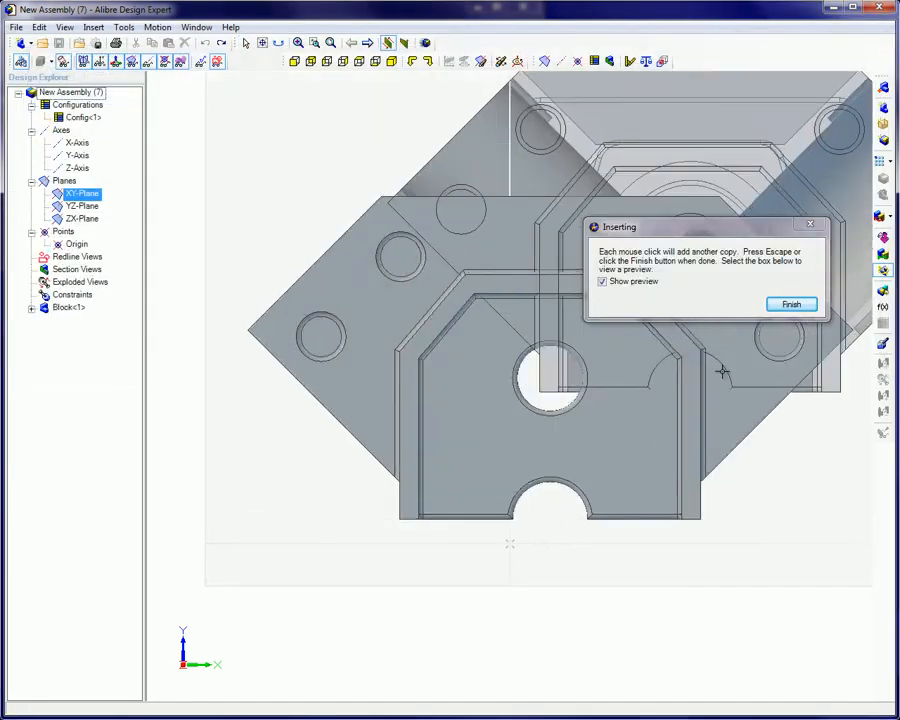
pyautogui.click(792, 306)
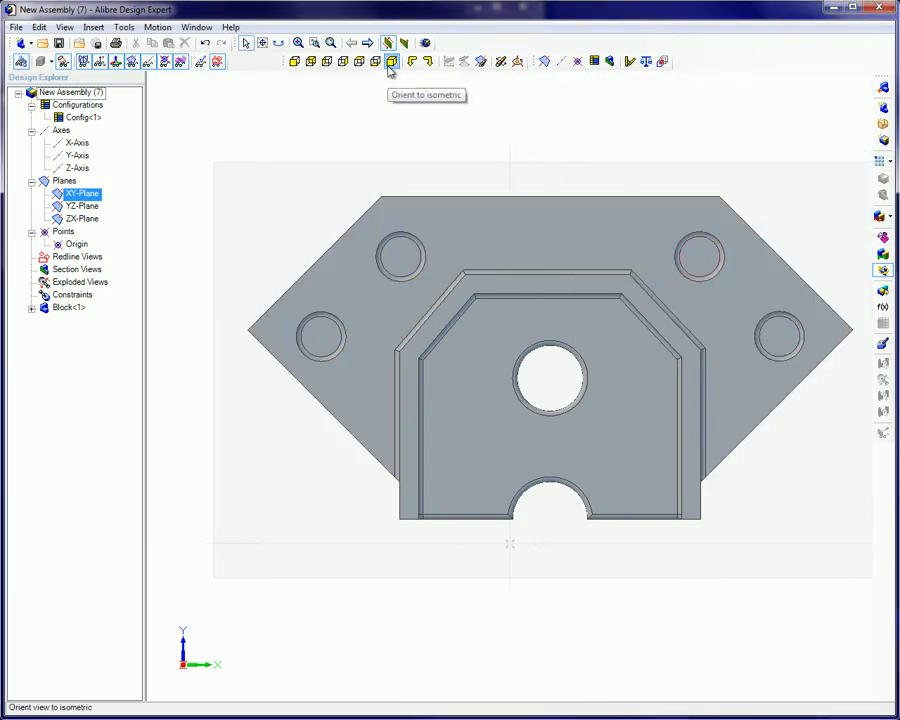
pyautogui.click(389, 64)
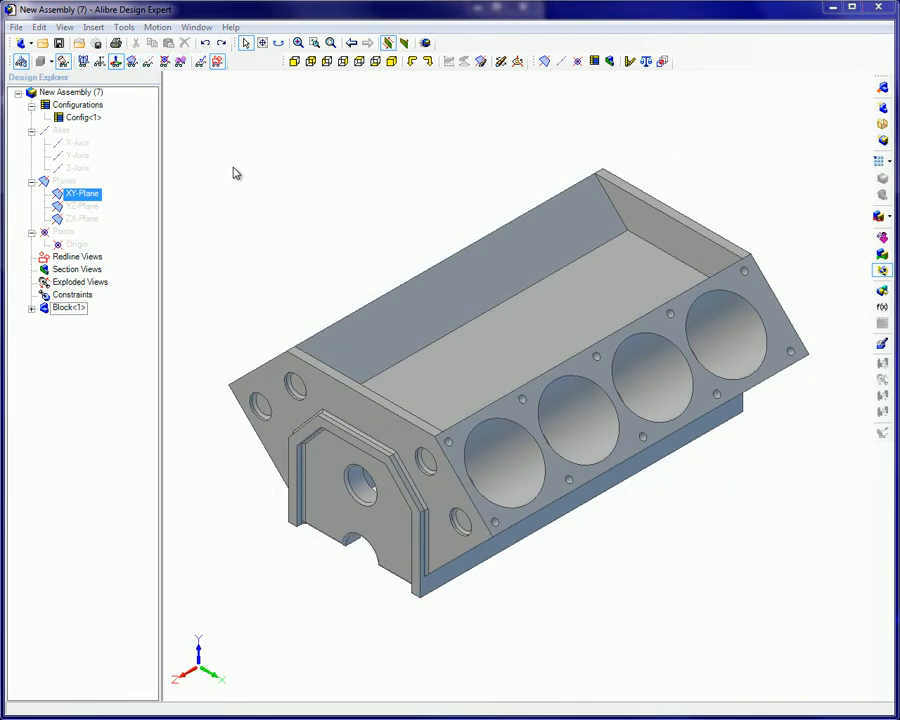
# - Insert one copy of the crankshaft part below the engine block
pyautogui.click(93, 27)
pyautogui.click(110, 43)
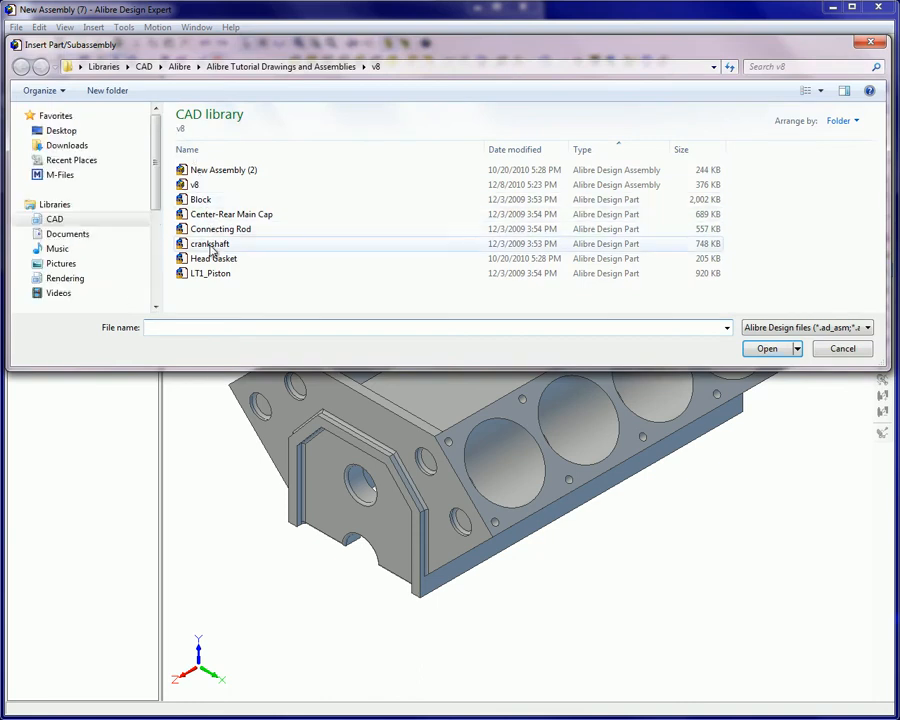
pyautogui.click(211, 245)
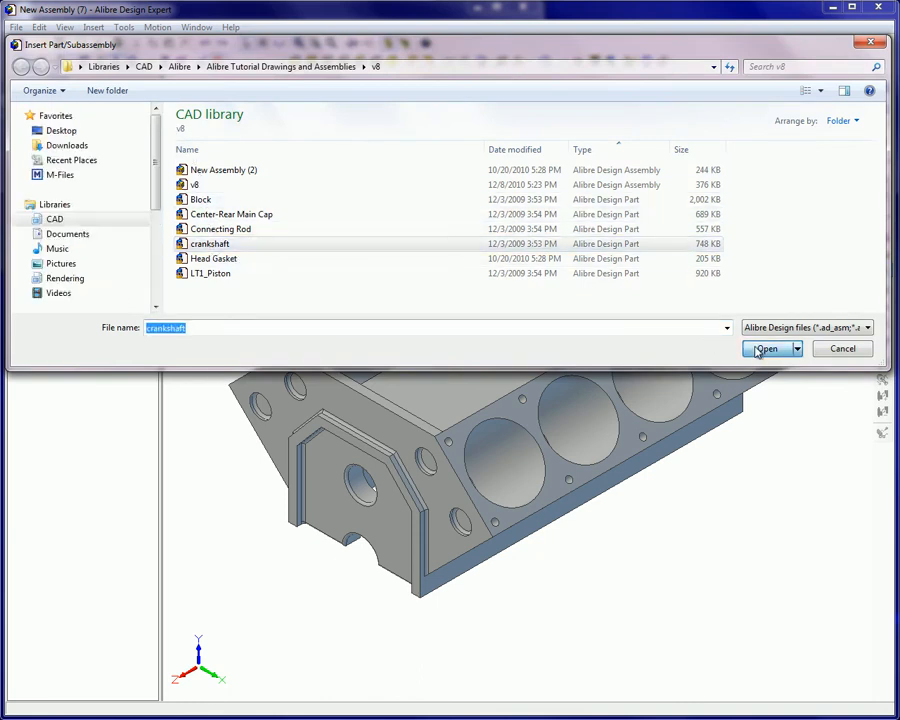
pyautogui.click(762, 348)
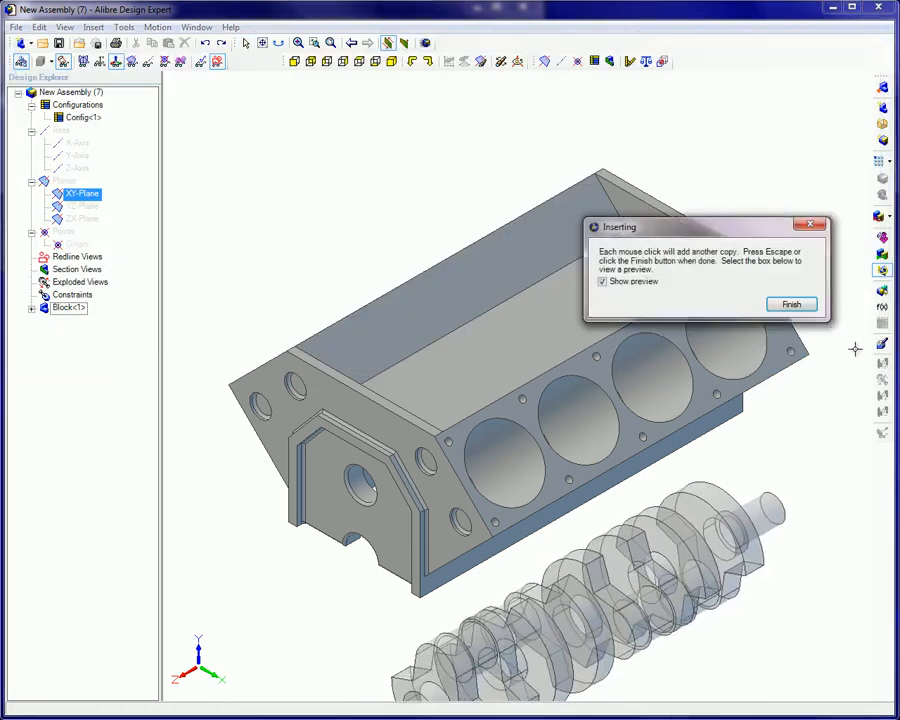
pyautogui.click(855, 336)
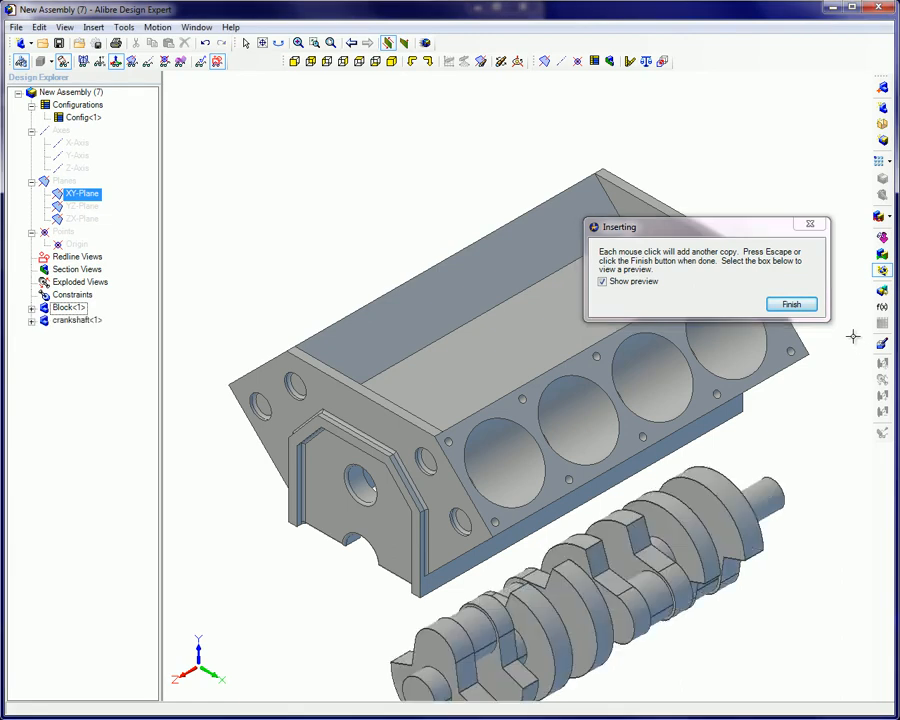
pyautogui.click(791, 305)
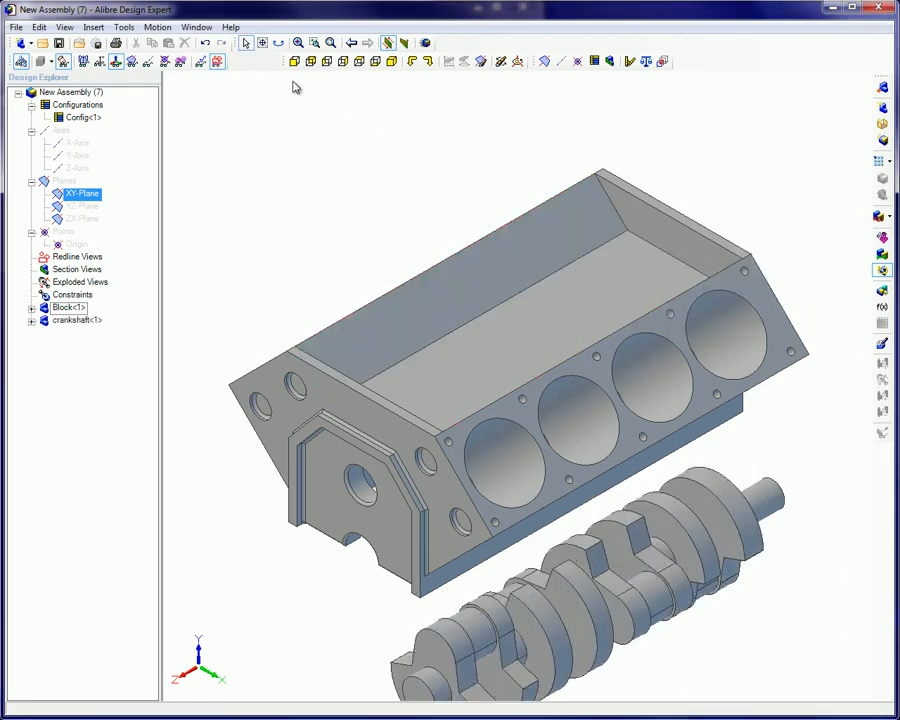
# - Insert four copies of the Center-Rear Main Cap part beside the block and crankshaft
pyautogui.click(93, 27)
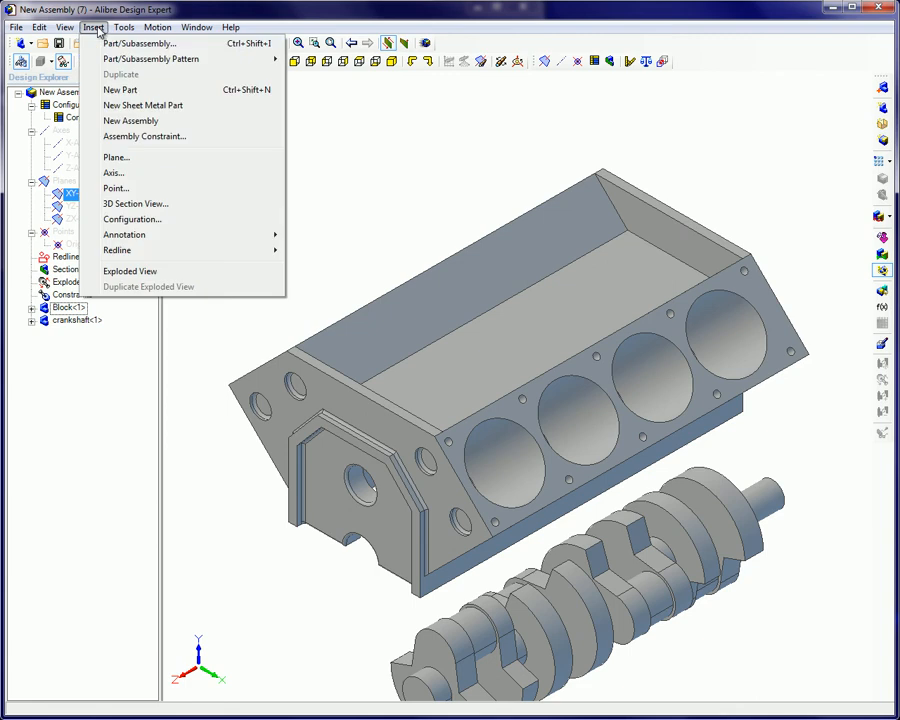
pyautogui.click(122, 44)
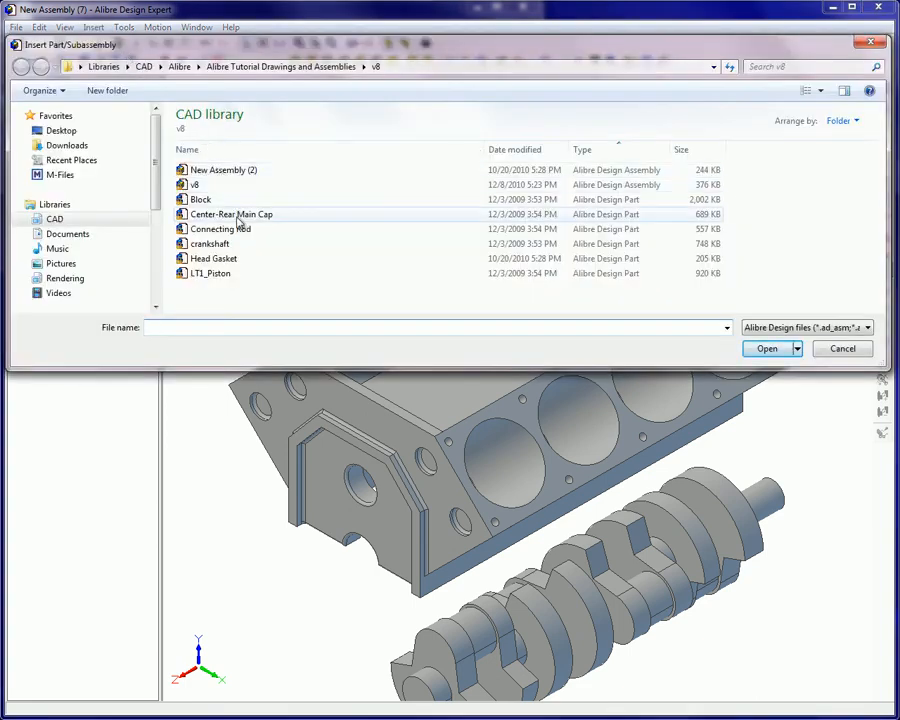
pyautogui.click(239, 217)
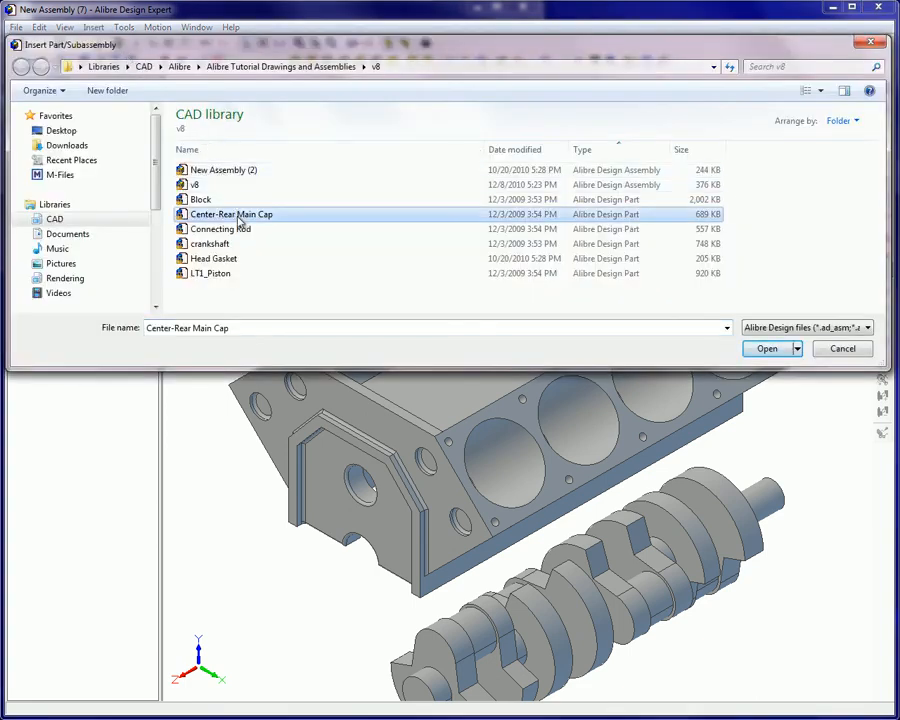
pyautogui.click(766, 349)
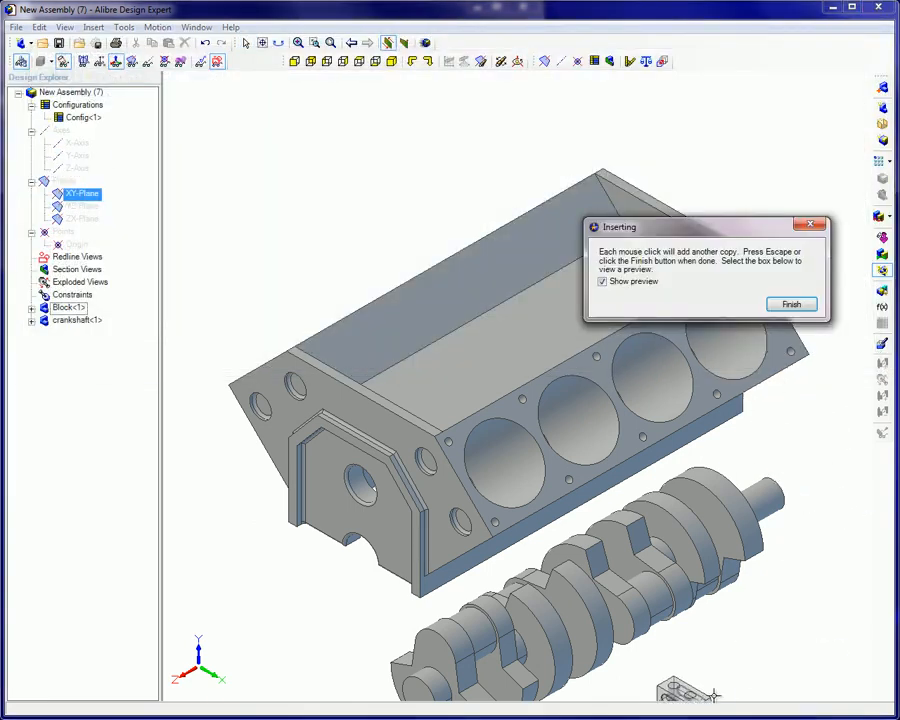
pyautogui.click(718, 640)
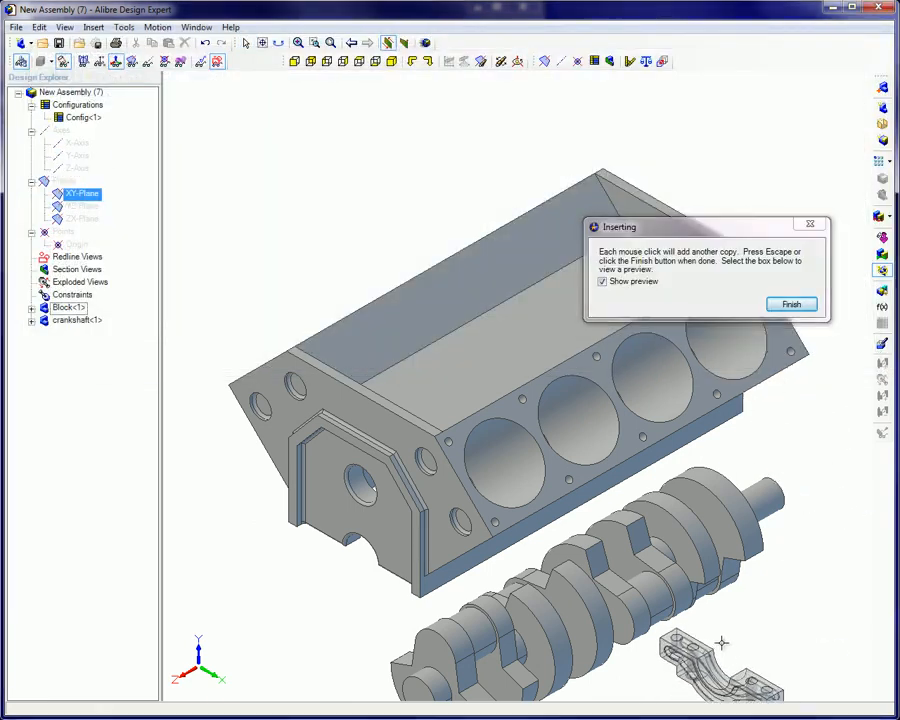
pyautogui.click(760, 592)
pyautogui.click(789, 575)
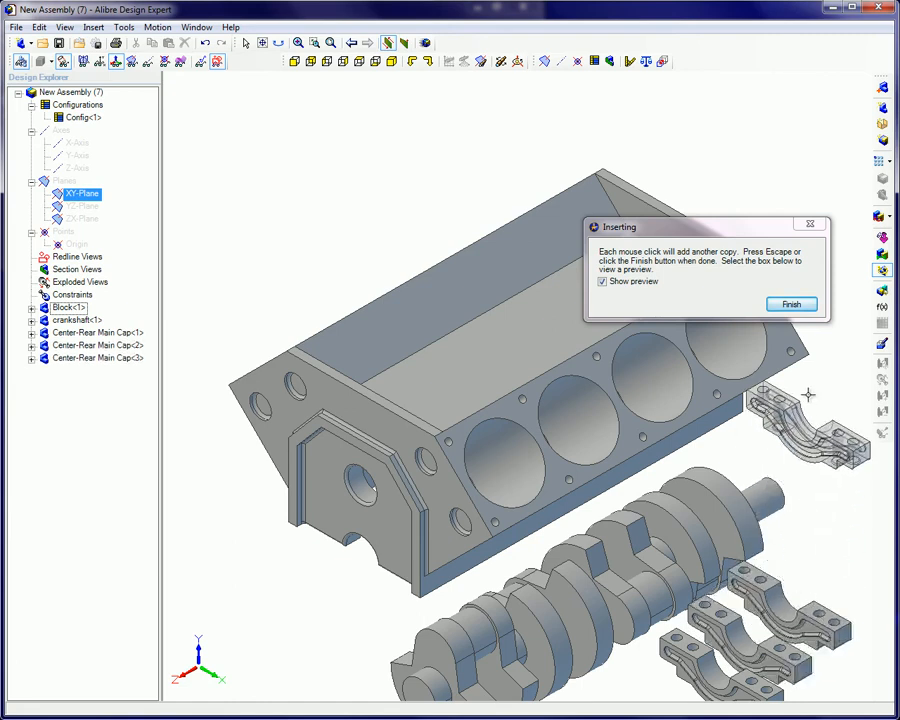
pyautogui.click(808, 395)
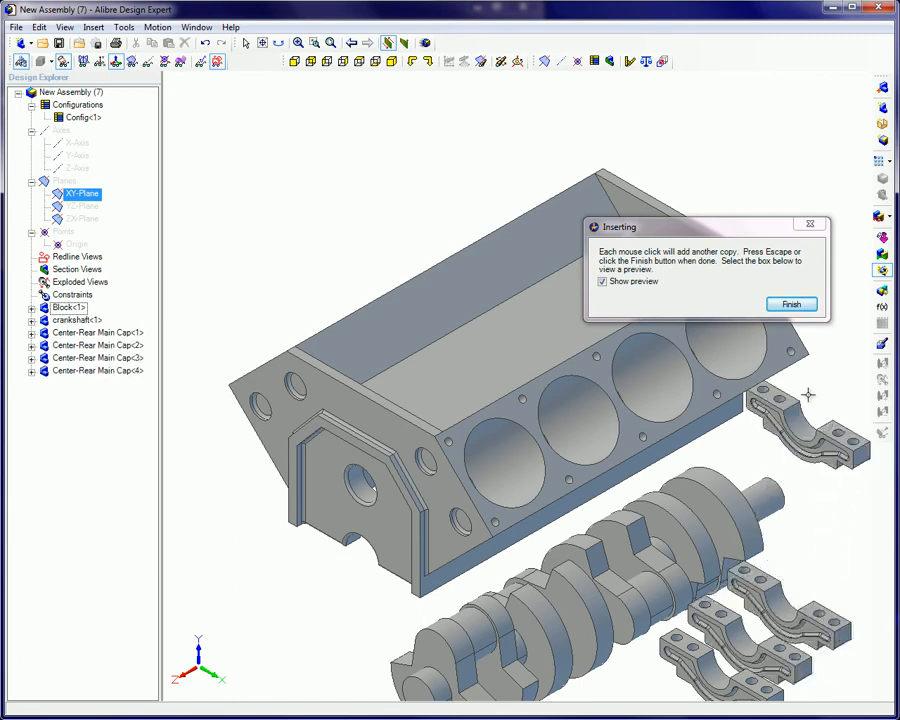
pyautogui.click(791, 305)
# - Reposition the highest main cap and the crankshaft below the block, and duplicate a cap to make a fifth copy
pyautogui.moveTo(830, 435); pyautogui.dragTo(837, 558)
pyautogui.moveTo(710, 550); pyautogui.dragTo(418, 588)
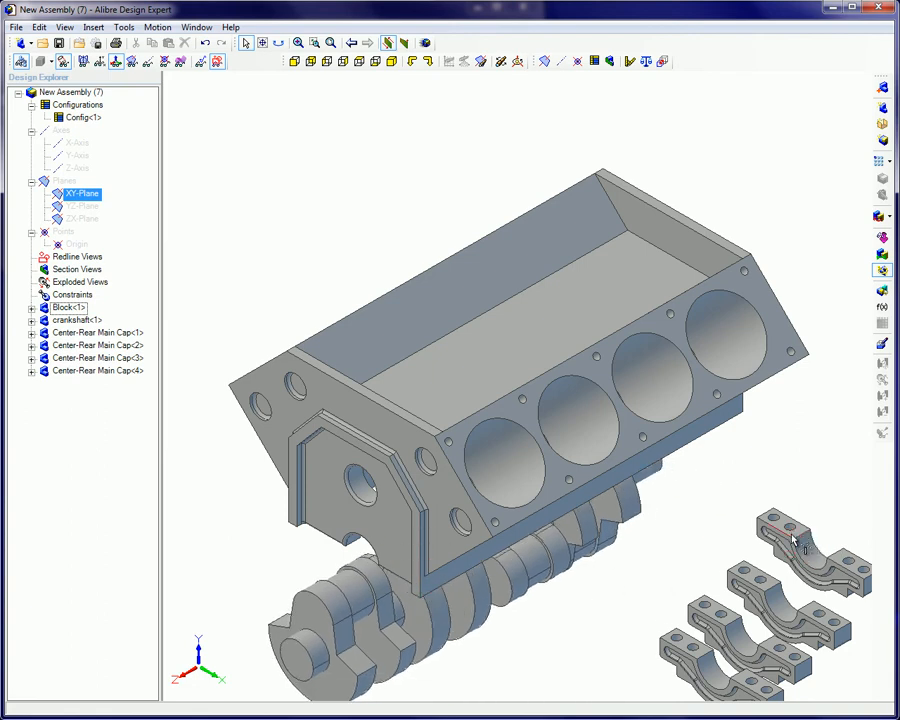
pyautogui.moveTo(793, 541); pyautogui.dragTo(789, 446)
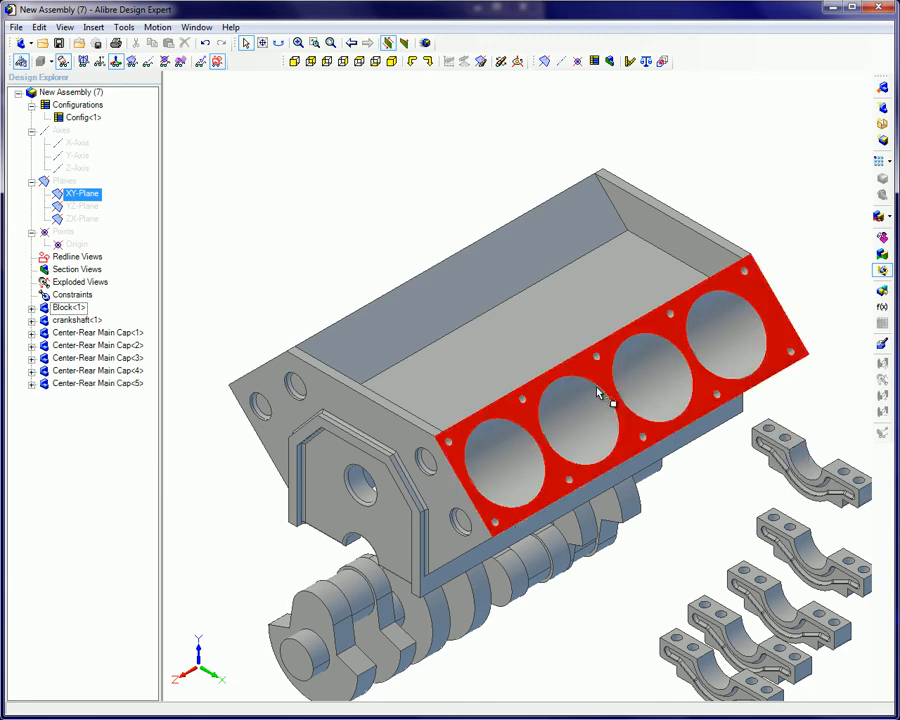
pyautogui.click(394, 64)
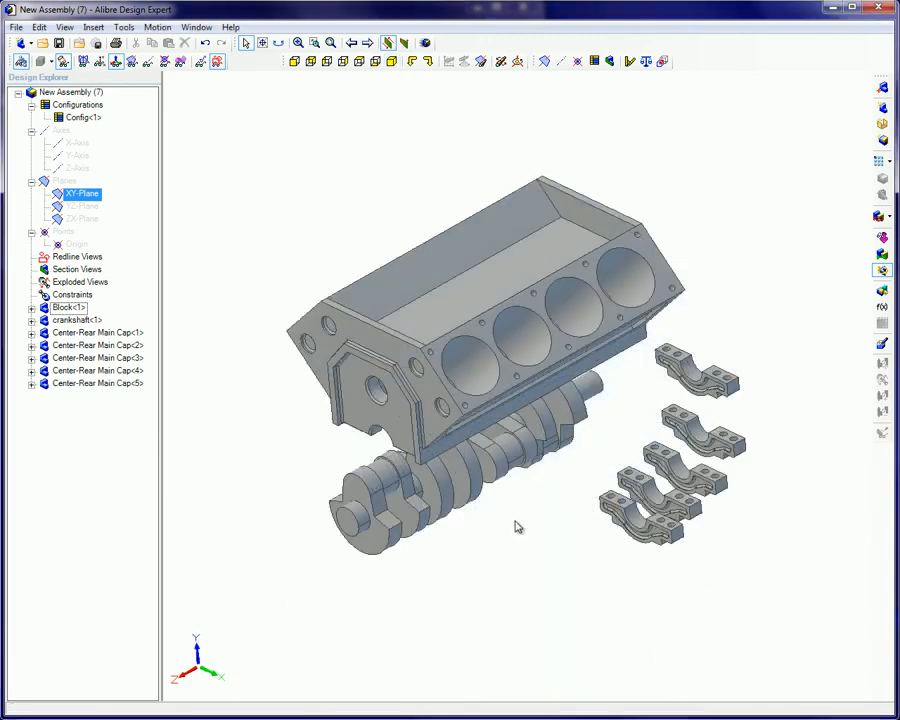
pyautogui.moveTo(512, 450); pyautogui.dragTo(512, 408, button='middle')
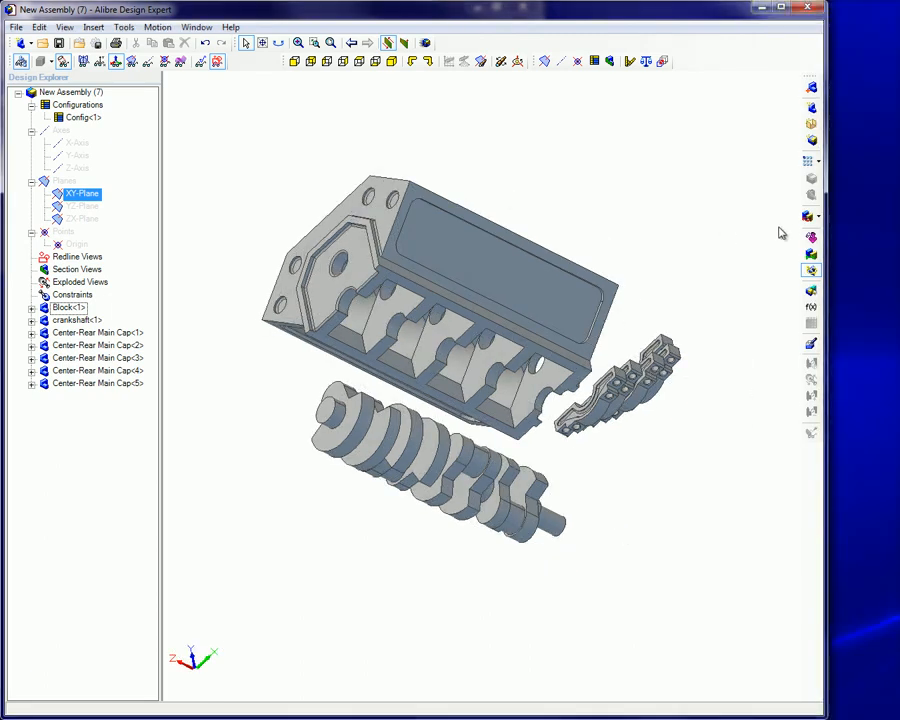
# - In Quick Constraint Mode, mate a main cap's flat face to the crankshaft's front counterweight face with 0.000" offset
pyautogui.click(818, 218)
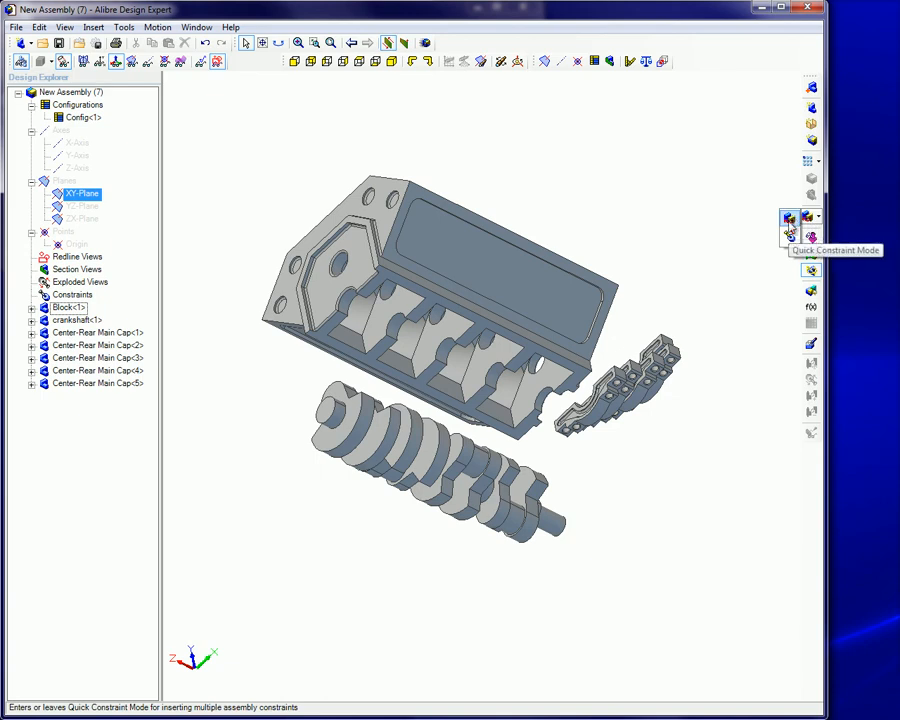
pyautogui.click(791, 219)
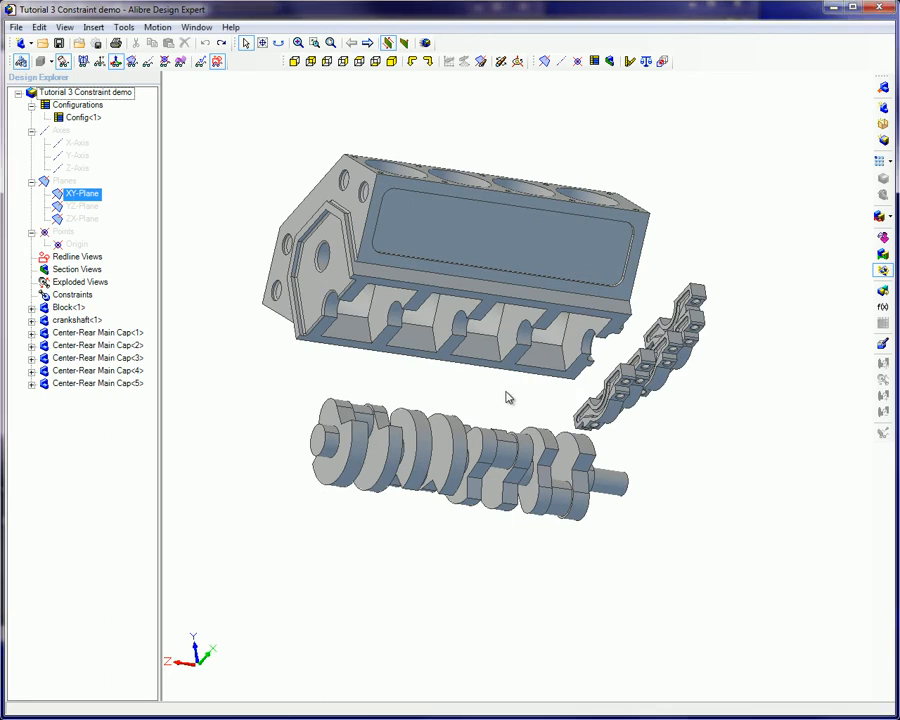
pyautogui.scroll(3, 508, 397)
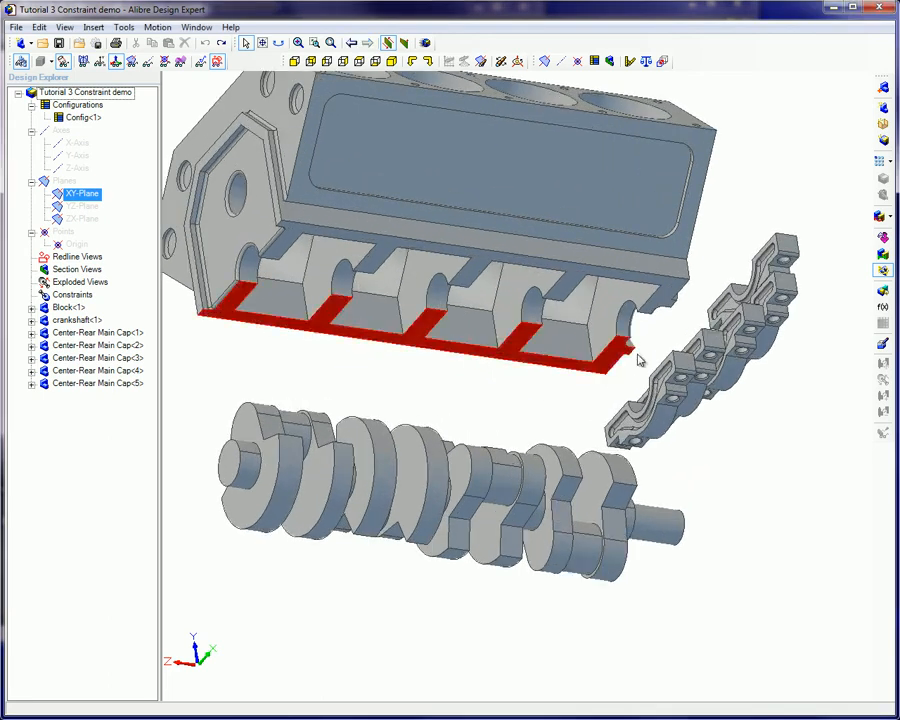
pyautogui.click(880, 217)
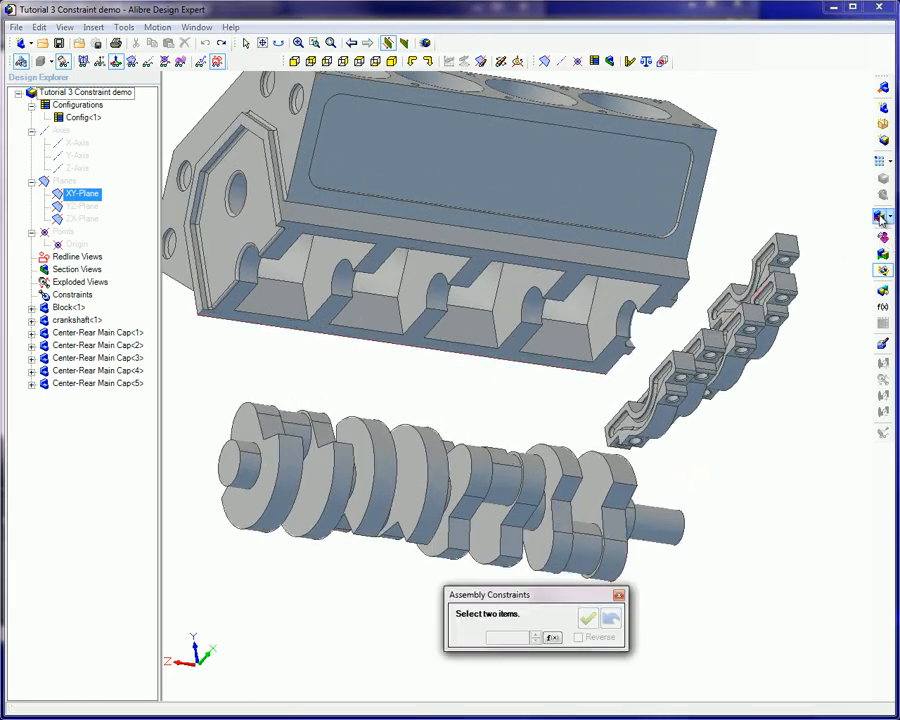
pyautogui.moveTo(594, 366); pyautogui.dragTo(476, 375, button='middle')
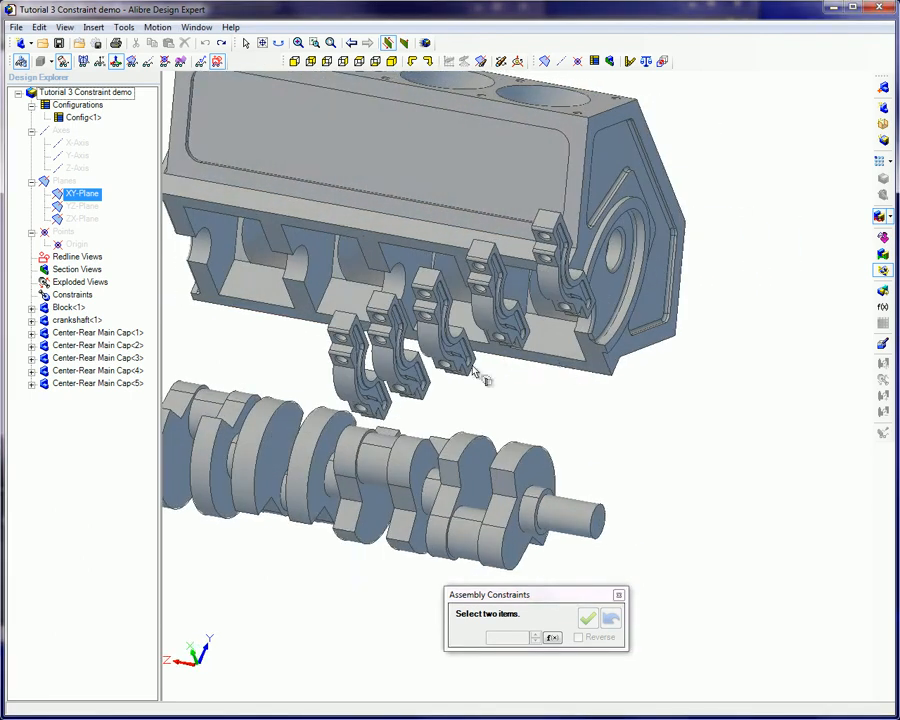
pyautogui.click(355, 361)
pyautogui.moveTo(292, 349); pyautogui.dragTo(338, 365, button='middle')
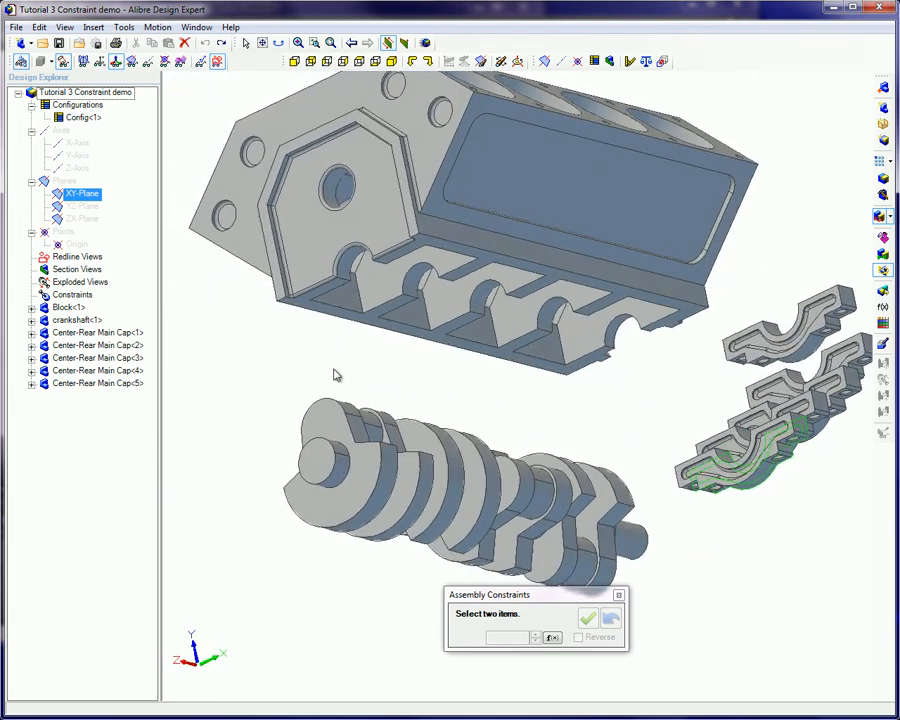
pyautogui.click(334, 419)
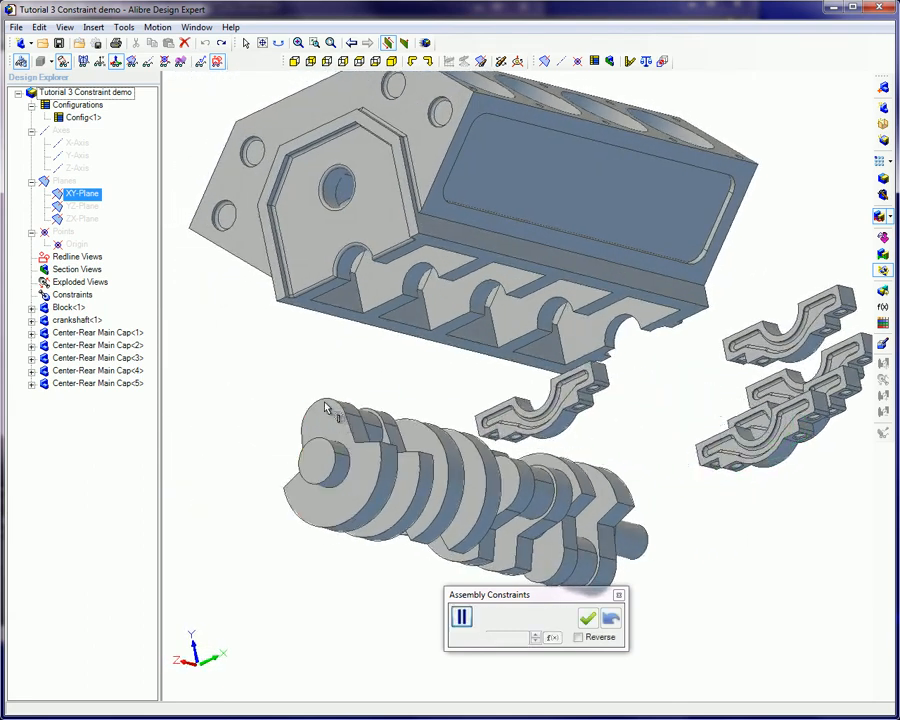
# - Align the main cap's curved bore with the crankshaft's front journal, and that journal with the block's front bearing saddle
pyautogui.click(523, 406)
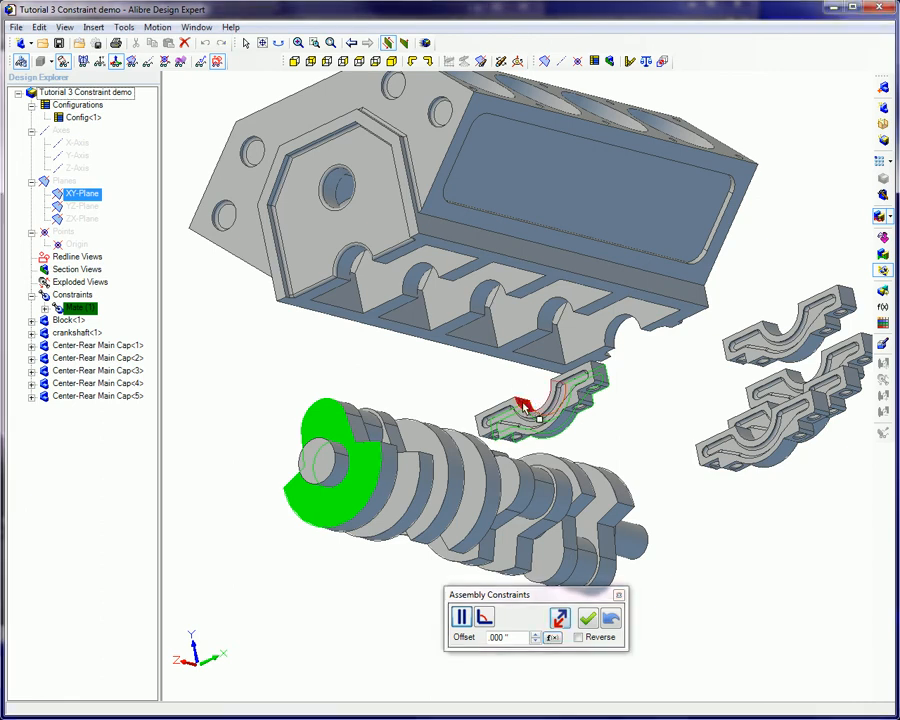
pyautogui.click(343, 468)
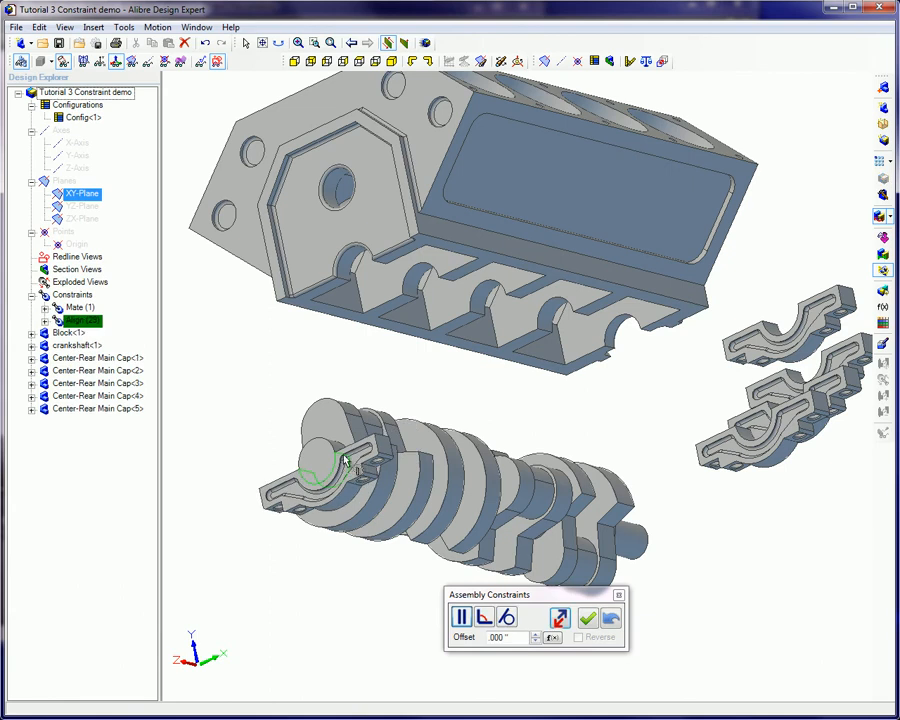
pyautogui.click(320, 313)
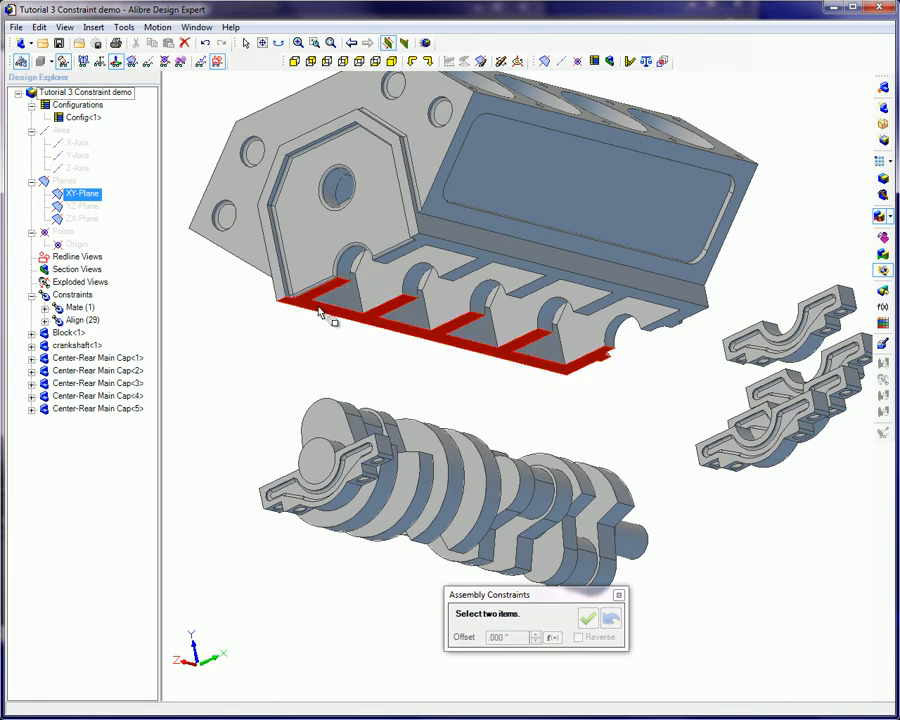
pyautogui.click(340, 452)
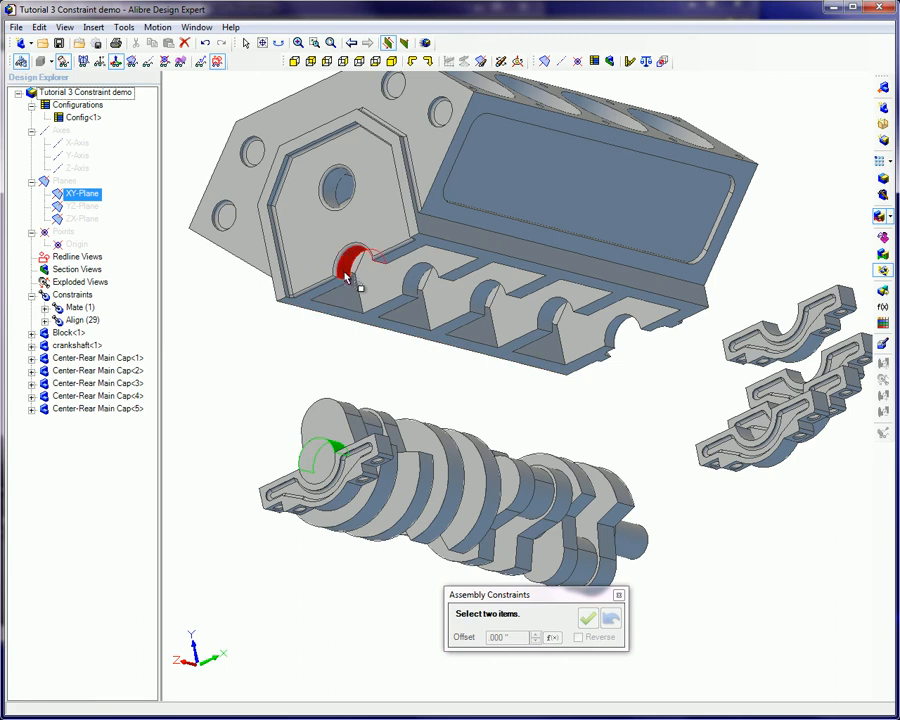
pyautogui.click(345, 268)
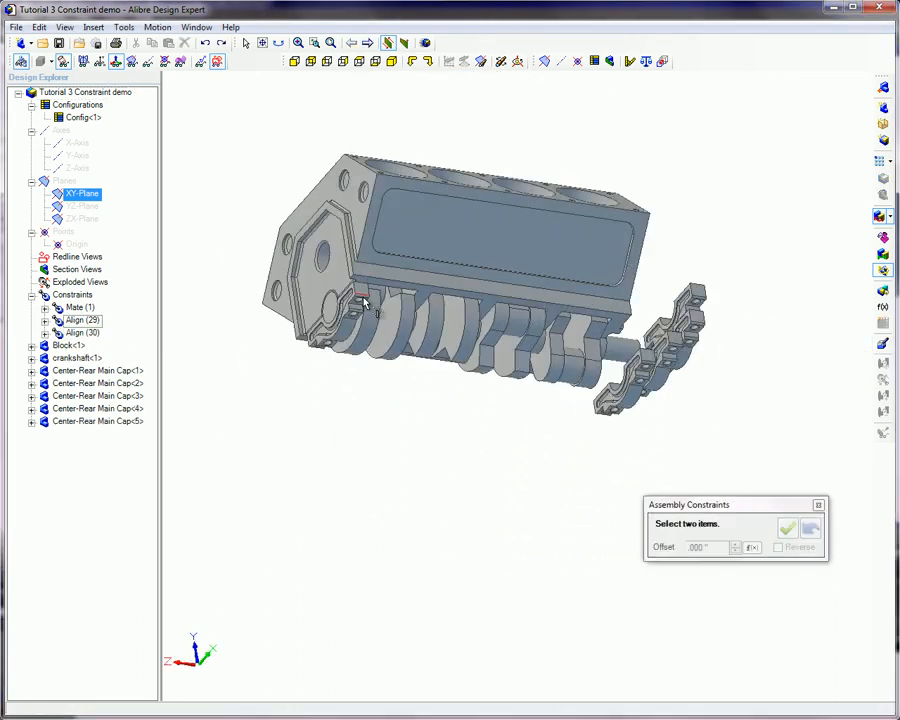
# - Mate the front main cap's flat mounting face to the block's underside with 0.000" offset, flipping the constraint from Align to Mate
pyautogui.moveTo(359, 294); pyautogui.dragTo(344, 355)
pyautogui.click(340, 345)
pyautogui.click(352, 292)
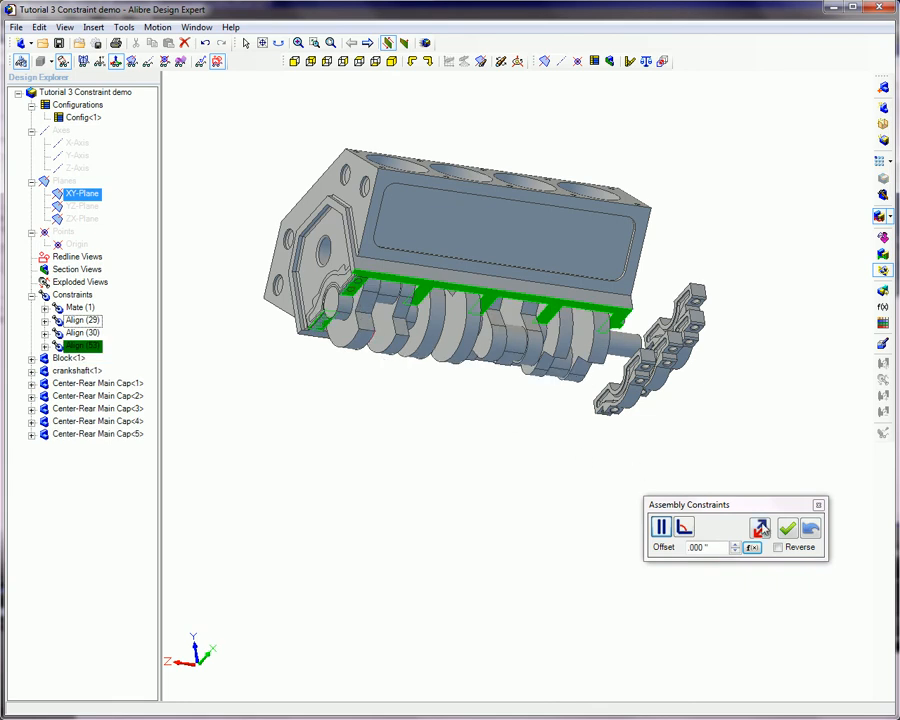
pyautogui.click(762, 530)
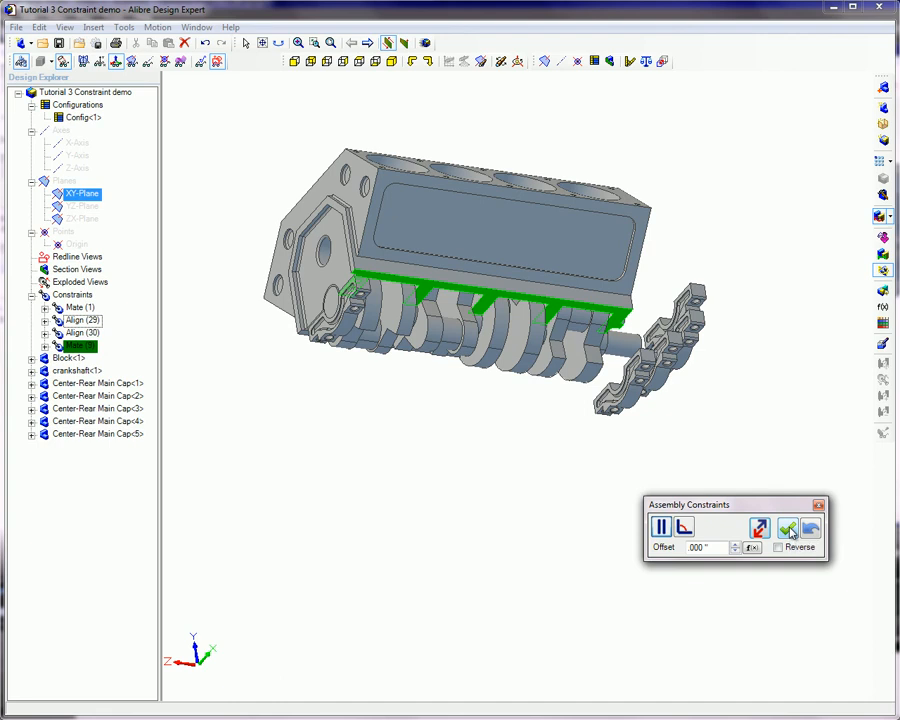
pyautogui.click(788, 530)
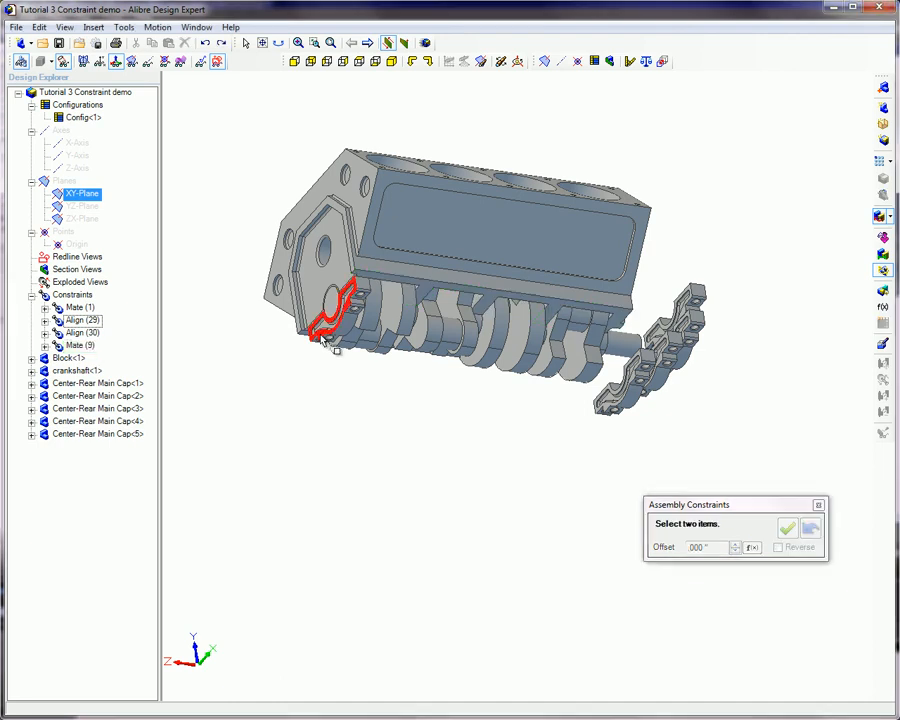
# - Align the front main cap's outer face with the block's front face at 0.000" offset, and finish quick constraining
pyautogui.click(321, 337)
pyautogui.click(314, 322)
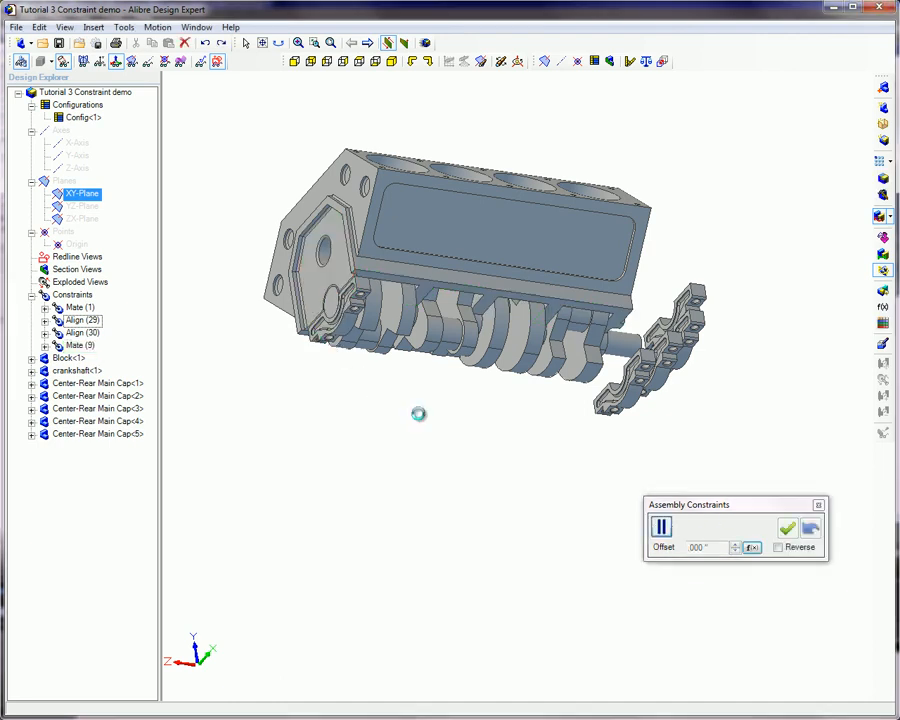
pyautogui.click(788, 529)
pyautogui.click(818, 504)
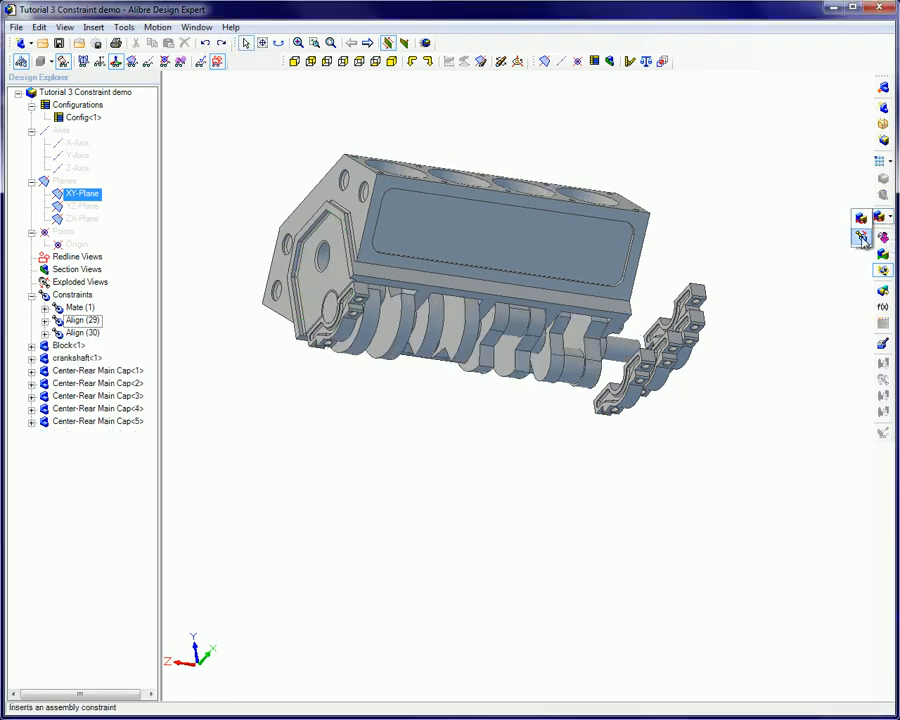
# - With the standard assembly constraint tool, mate the nearest loose main cap's bolt-hole face to the block's underside with offset 0
pyautogui.click(883, 237)
pyautogui.moveTo(585, 446); pyautogui.dragTo(558, 471, button='middle')
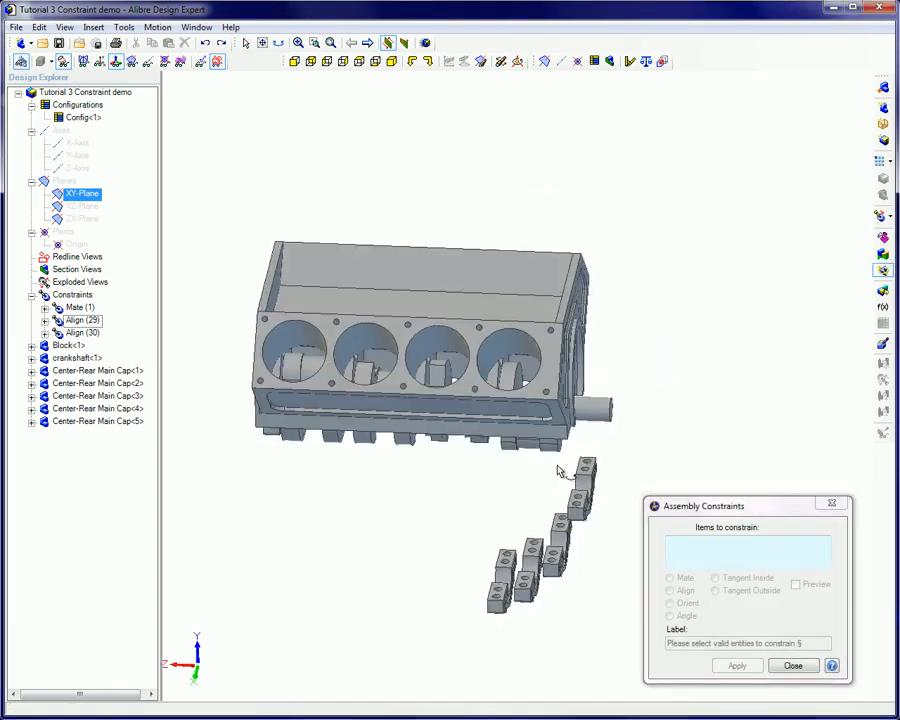
pyautogui.scroll(3, 577, 492)
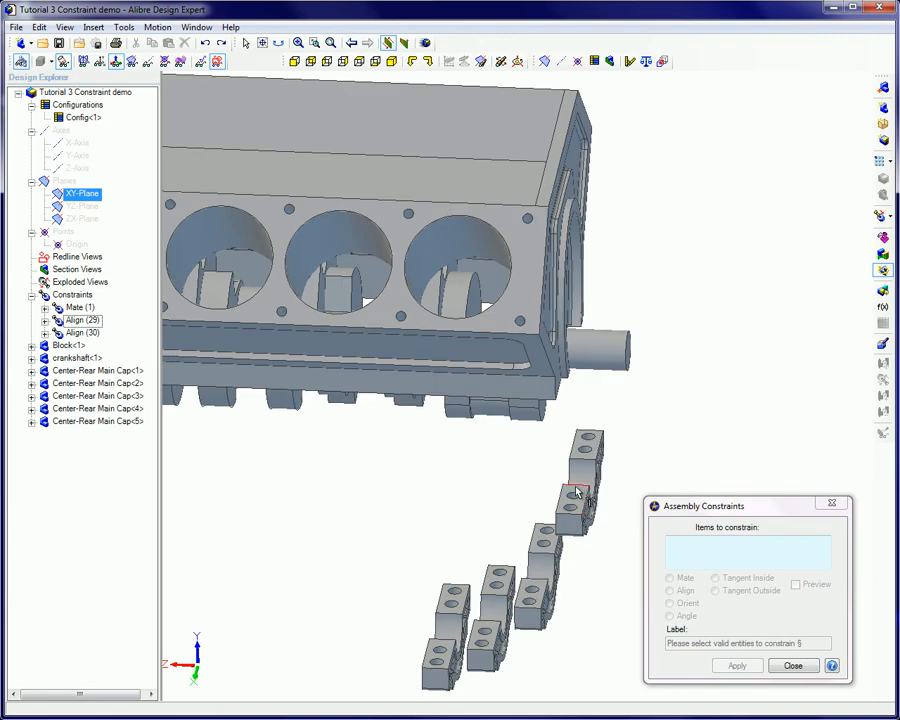
pyautogui.click(573, 494)
pyautogui.moveTo(538, 428); pyautogui.dragTo(542, 368, button='middle')
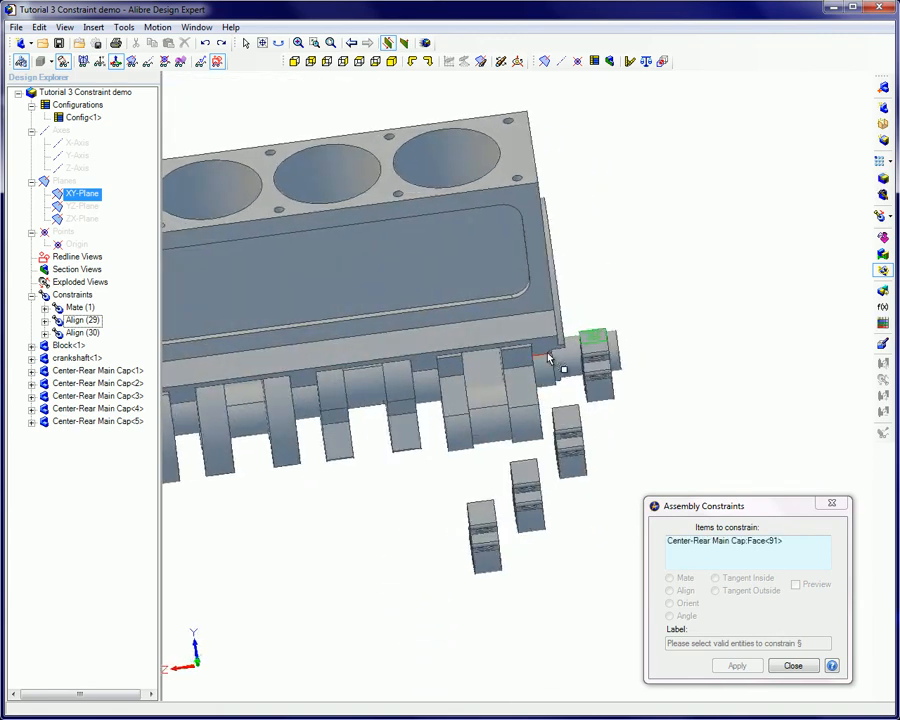
pyautogui.click(545, 346)
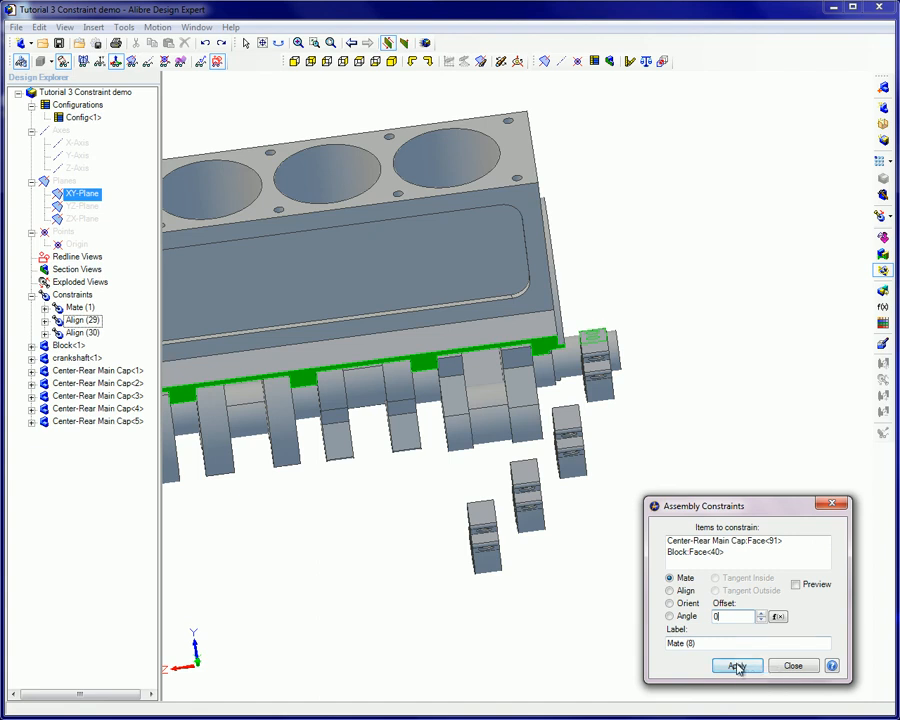
pyautogui.click(737, 666)
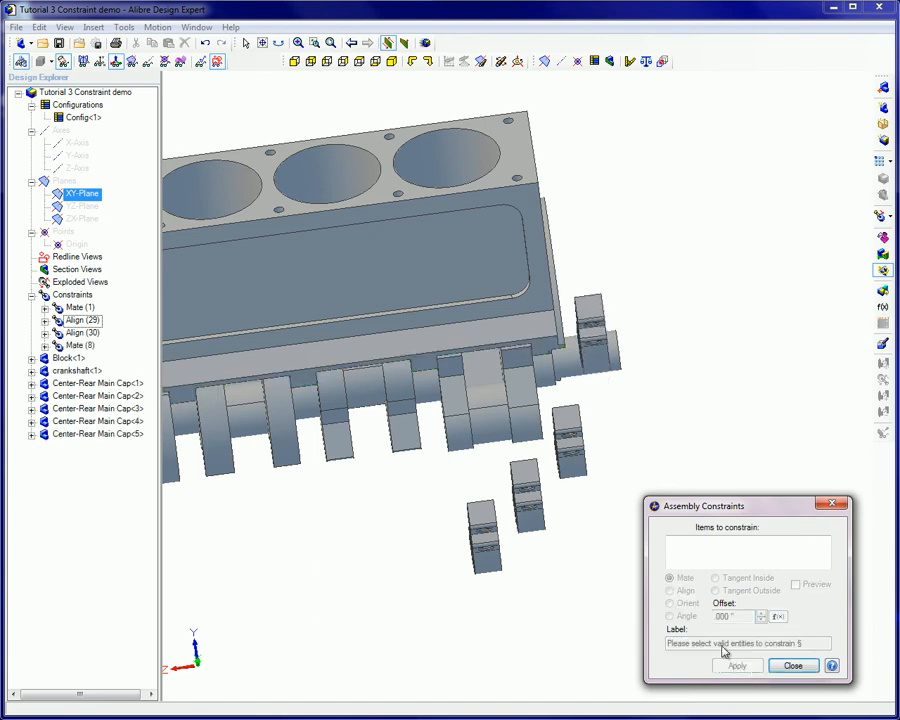
# - Align that main cap's curved bore with the cylindrical shaft protruding from the crankshaft's end
pyautogui.moveTo(603, 403); pyautogui.dragTo(556, 433, button='middle')
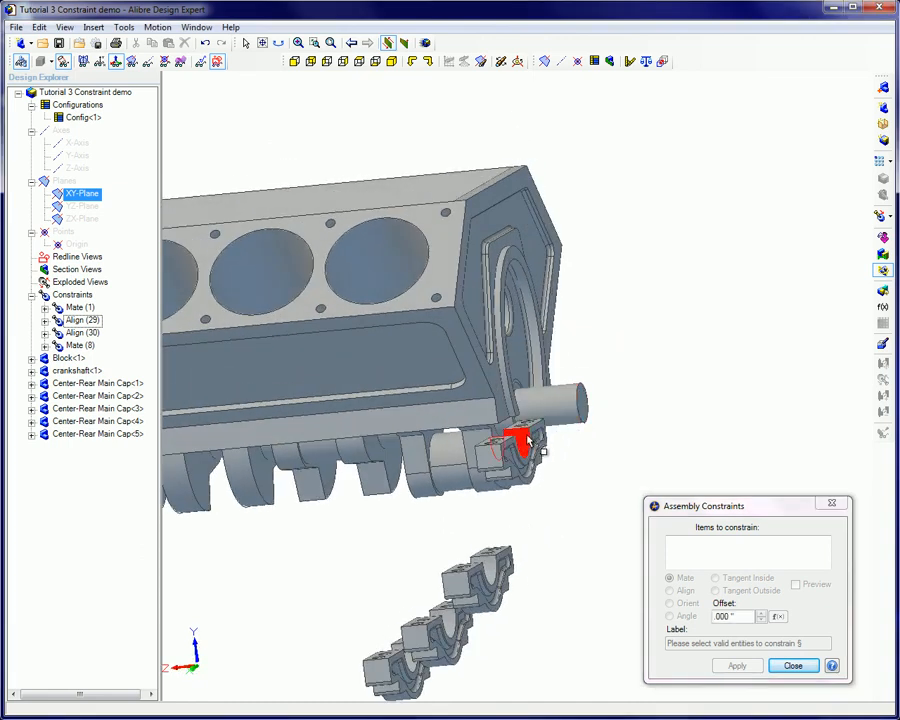
pyautogui.click(527, 440)
pyautogui.click(572, 421)
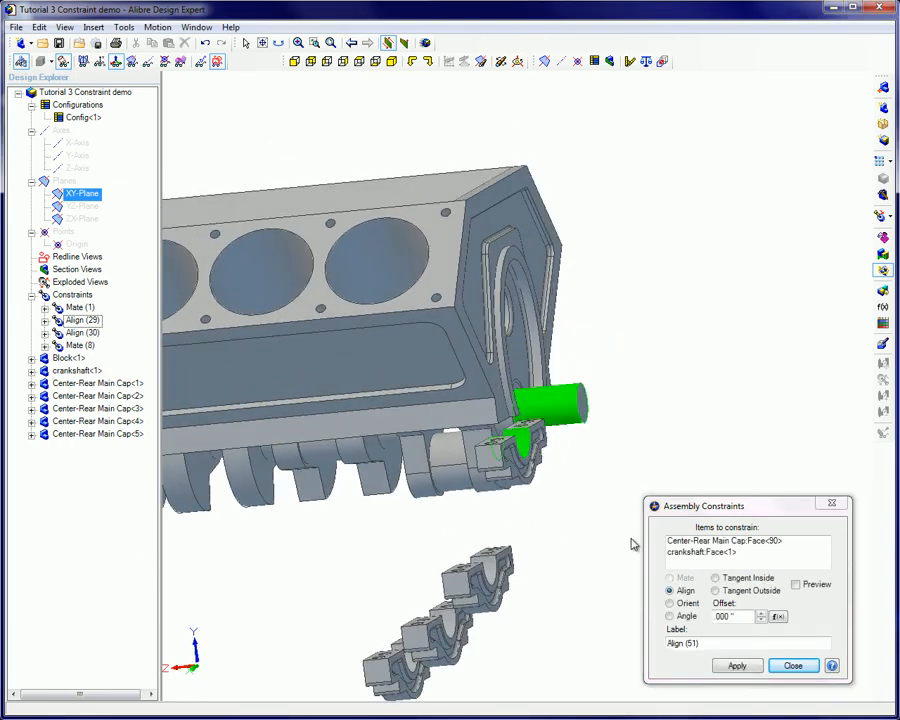
pyautogui.click(736, 666)
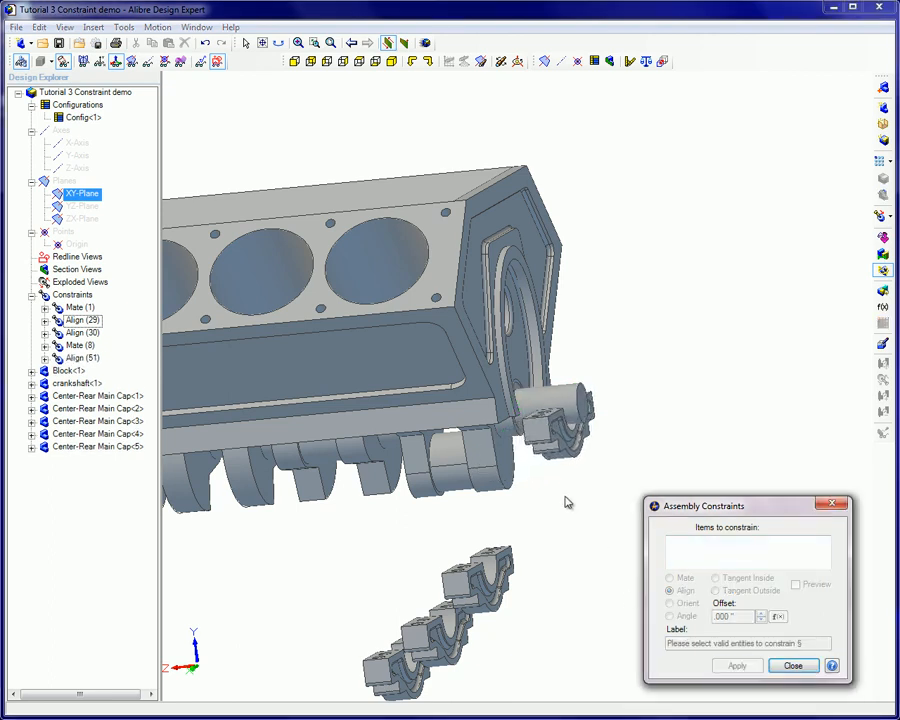
# - Align the block's end face beside the protruding shaft with the main cap's outer face, using offset 0
pyautogui.click(502, 413)
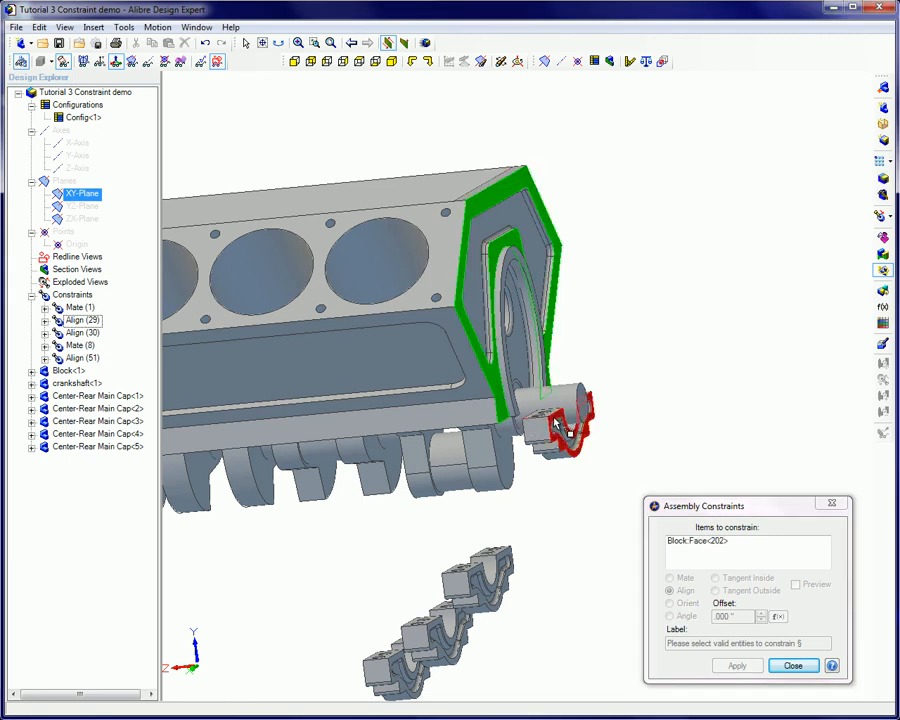
pyautogui.click(557, 425)
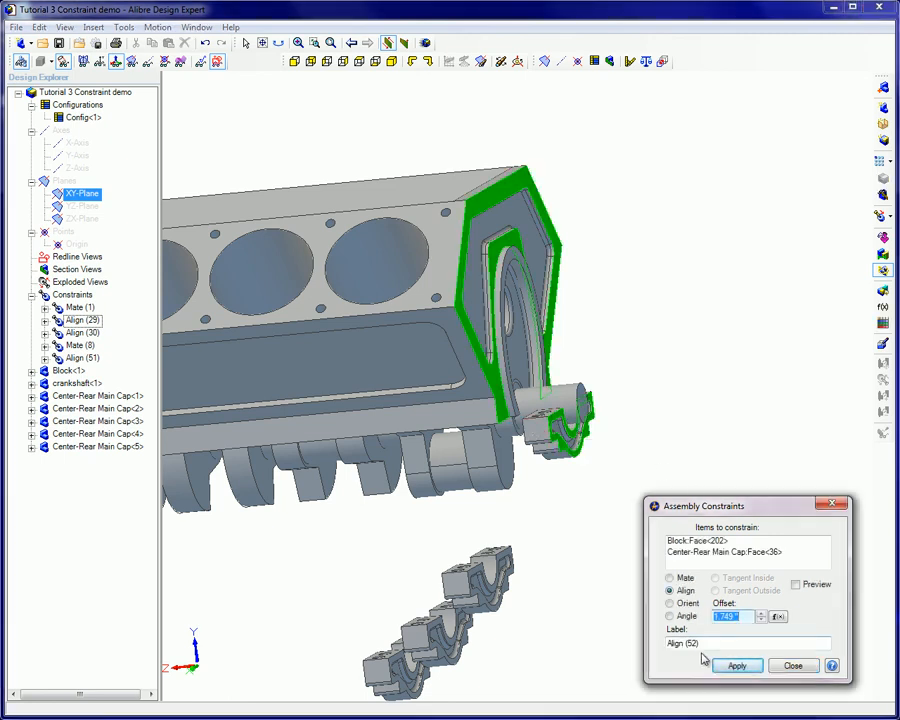
pyautogui.write('0')
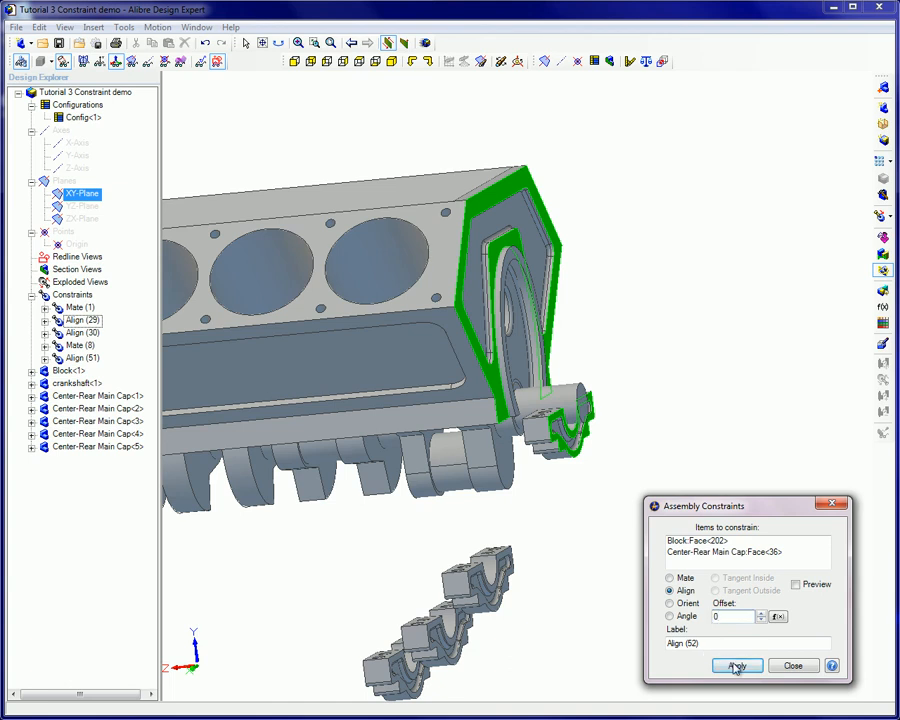
pyautogui.click(736, 666)
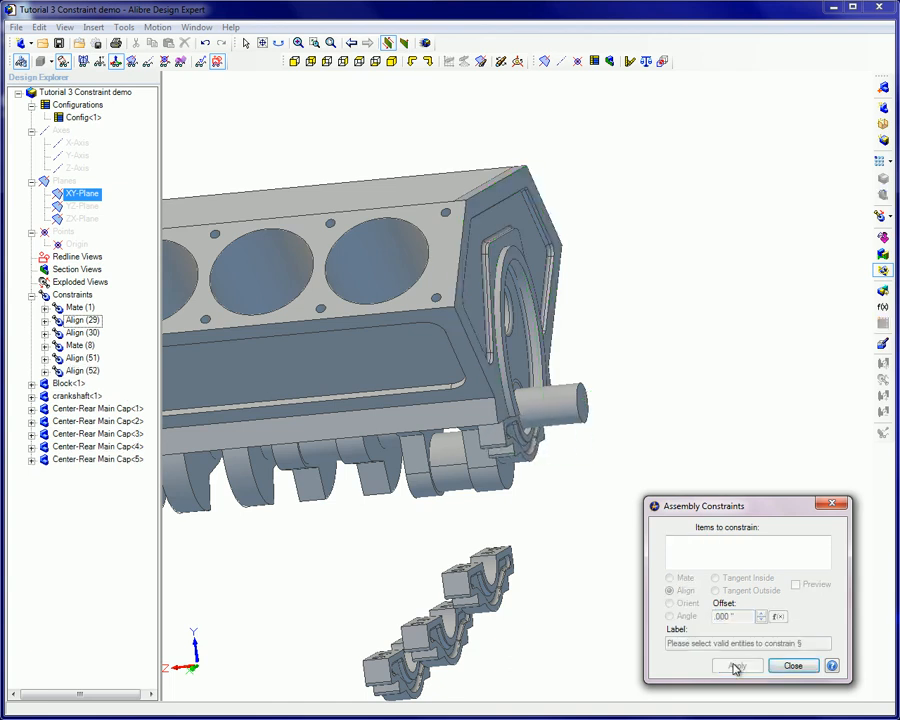
# - Examine the Orient, Angle and Tangent Inside constraint options, and leave the constraint tool without applying any of them
pyautogui.click(671, 605)
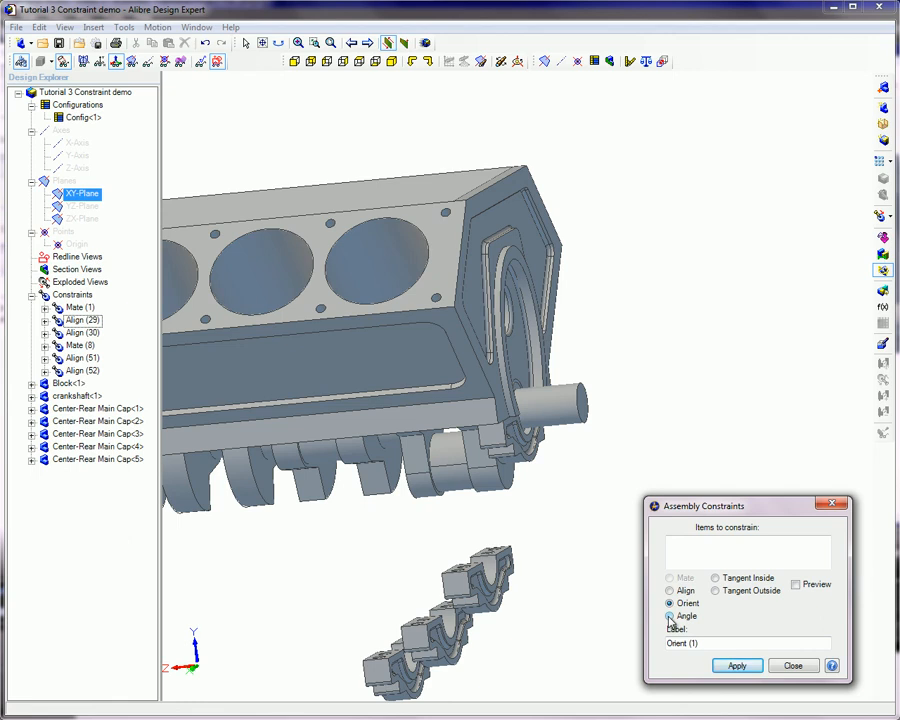
pyautogui.click(670, 617)
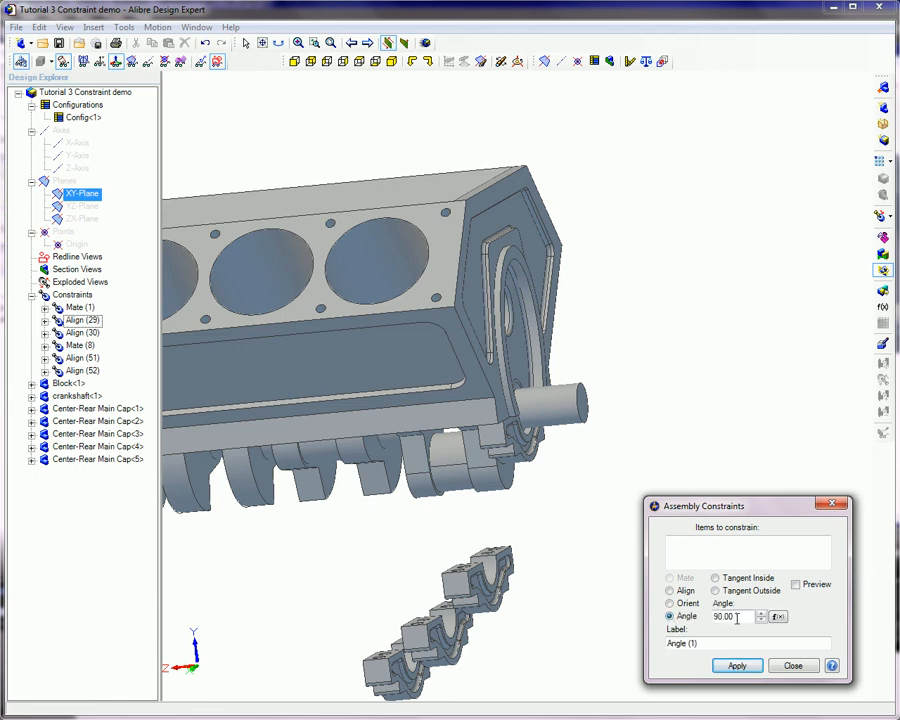
pyautogui.click(716, 580)
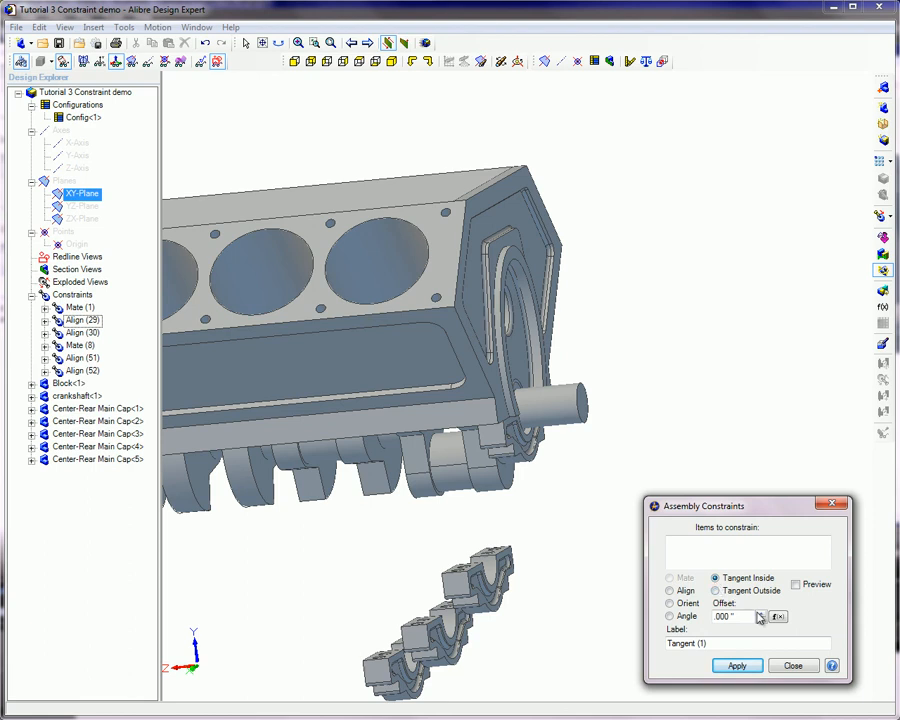
pyautogui.click(792, 665)
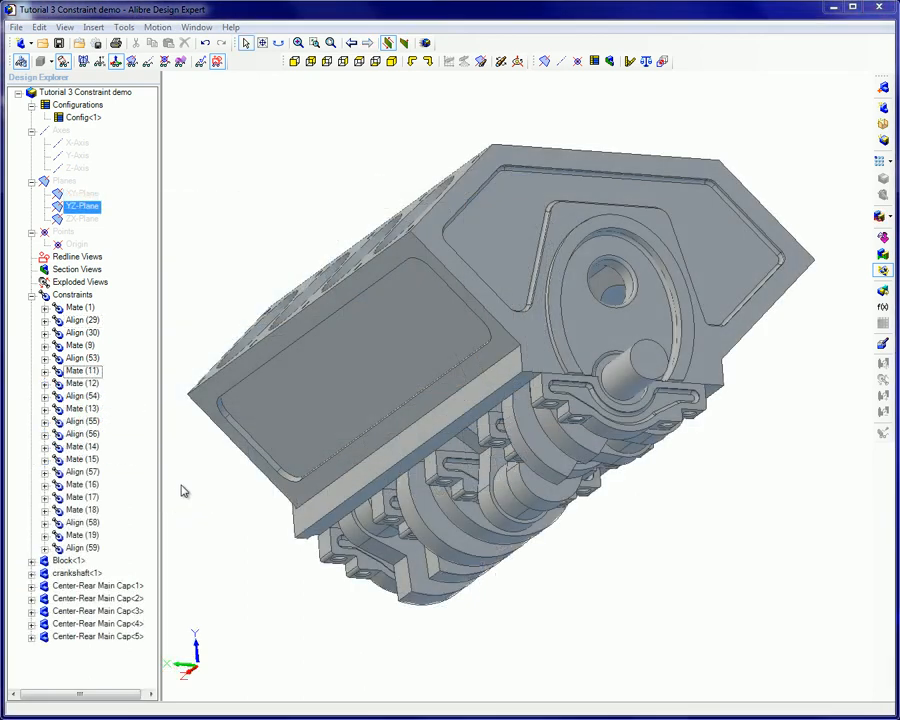